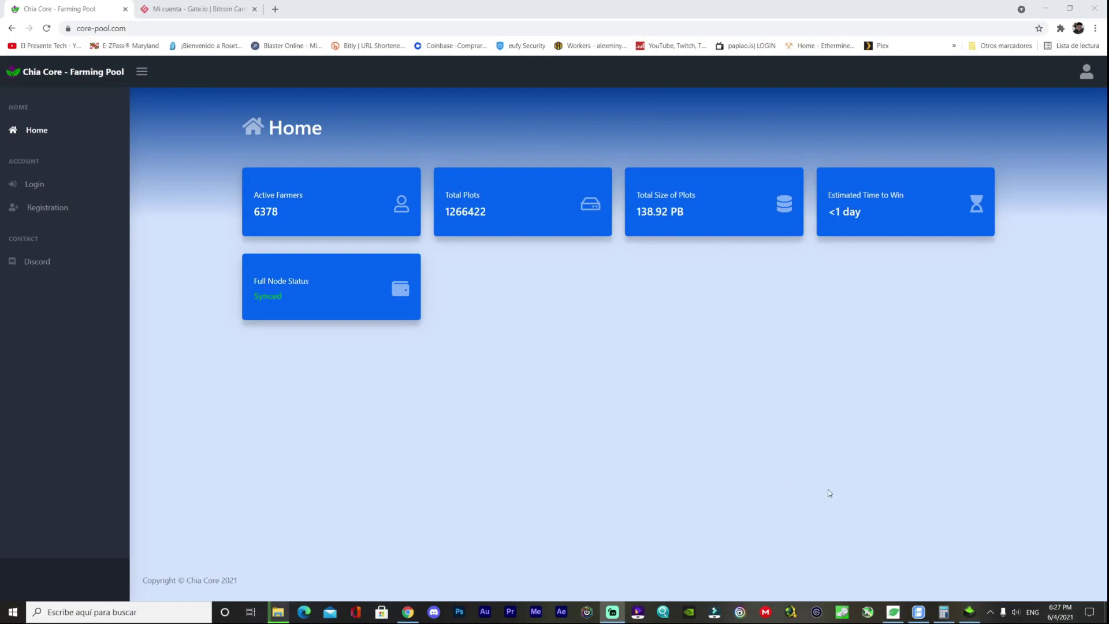
- Check the HPool miner, view the XCH deposit address on Gate.io, then bring up the Chia wallet
{"action": "left_click", "coordinate": [918, 612]}
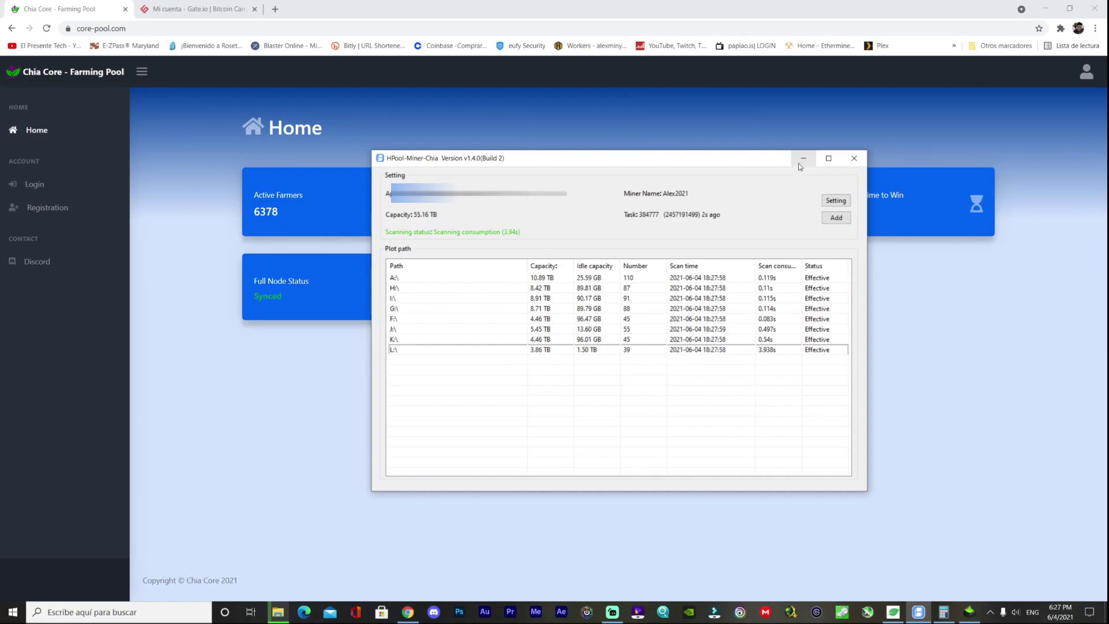
{"action": "left_click", "coordinate": [804, 160]}
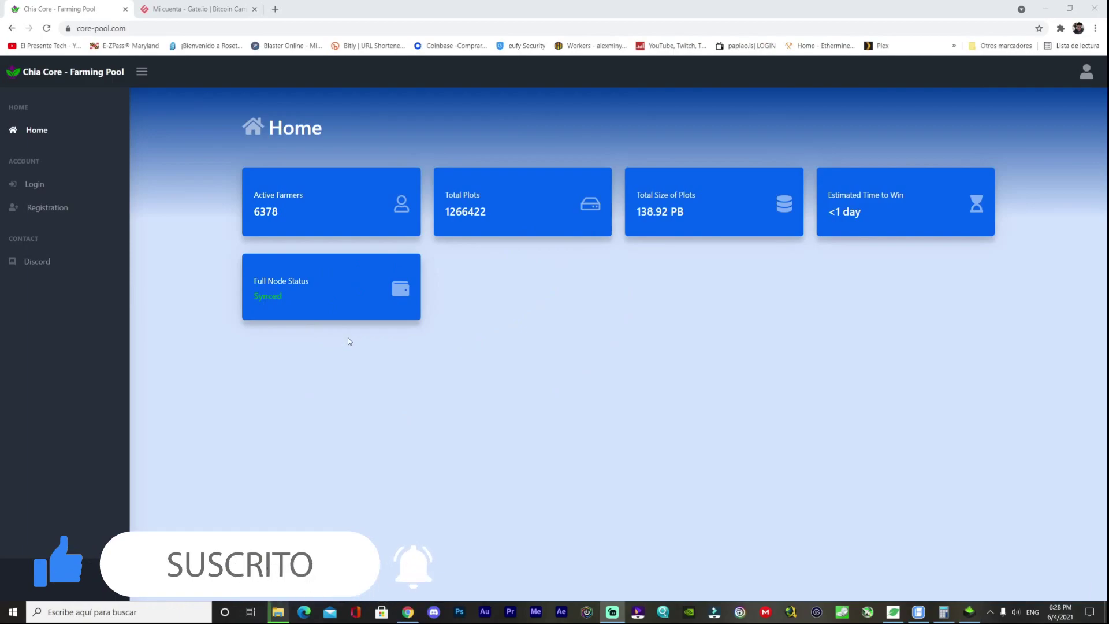
{"action": "left_click", "coordinate": [191, 9]}
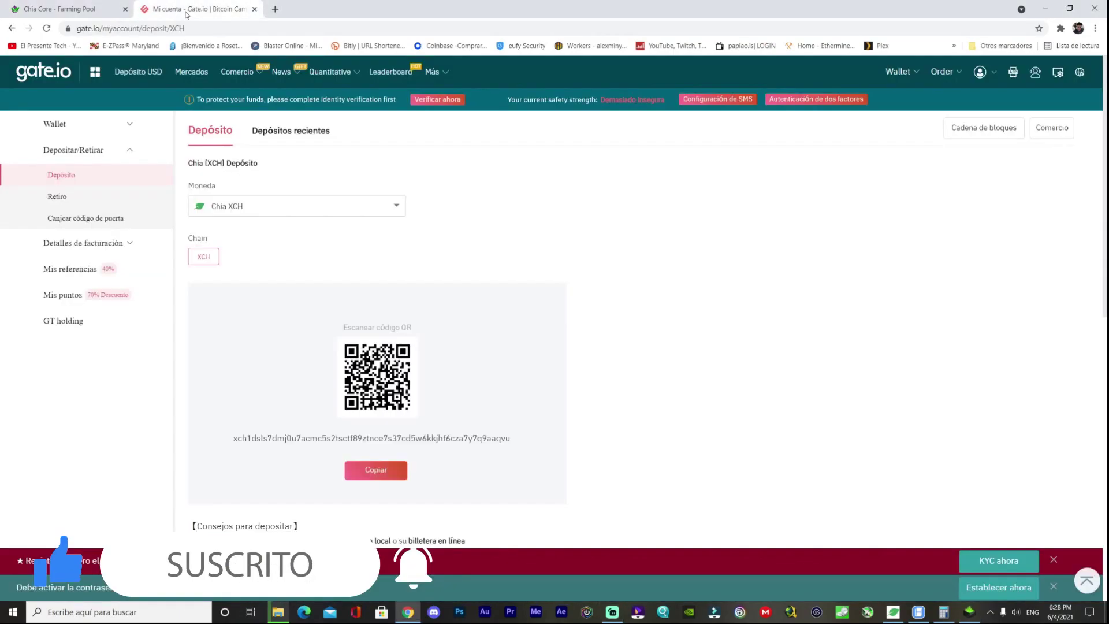
{"action": "scroll", "coordinate": [337, 389], "scroll_direction": "down", "scroll_amount": 1}
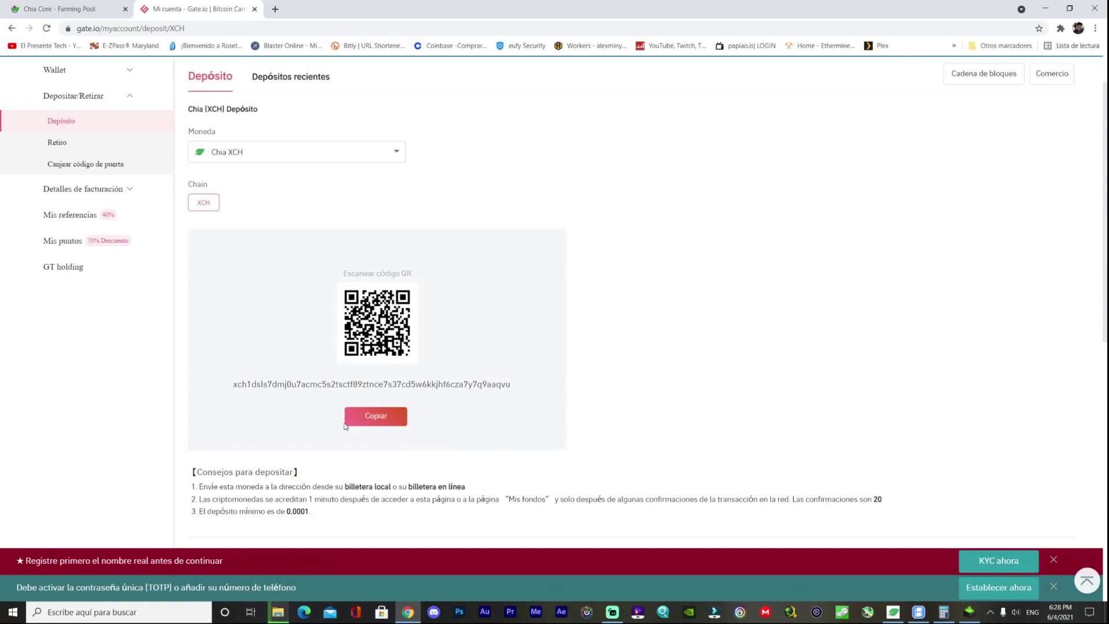
{"action": "scroll", "coordinate": [375, 334], "scroll_direction": "up", "scroll_amount": 1}
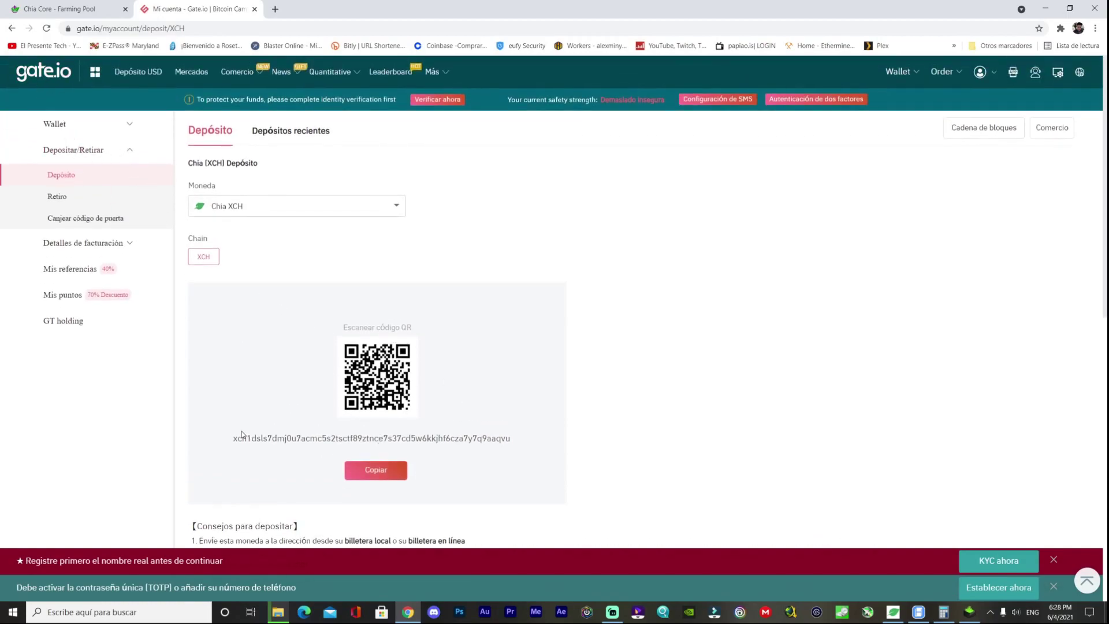
{"action": "left_click", "coordinate": [893, 612]}
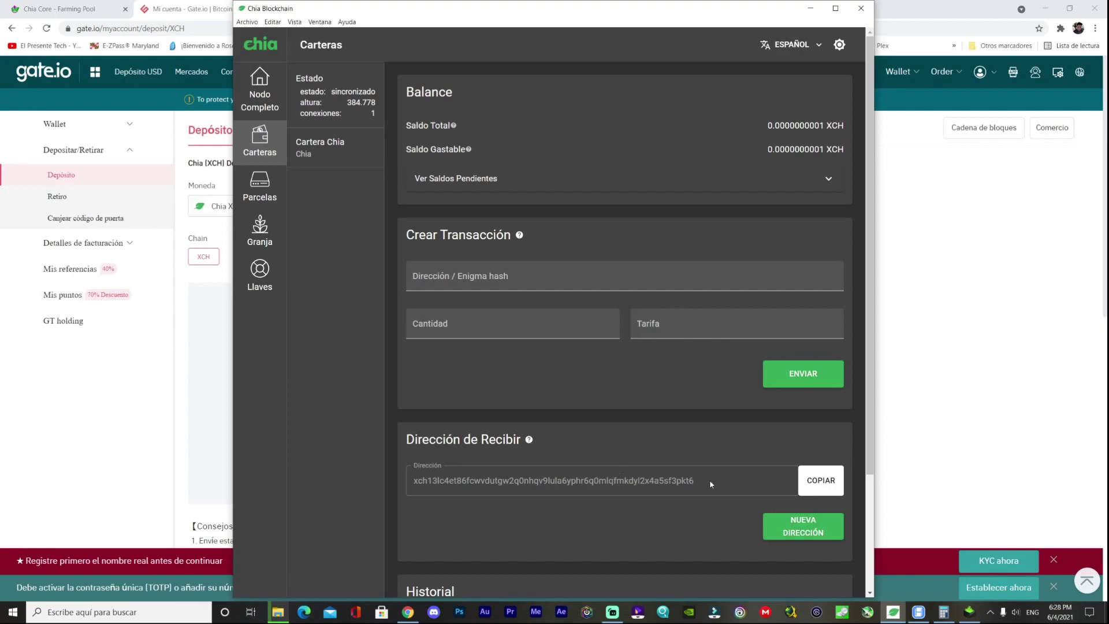
- Generate a new receive address in the Chia wallet, then minimize the wallet window
{"action": "left_click", "coordinate": [817, 535]}
{"action": "left_click", "coordinate": [810, 8]}
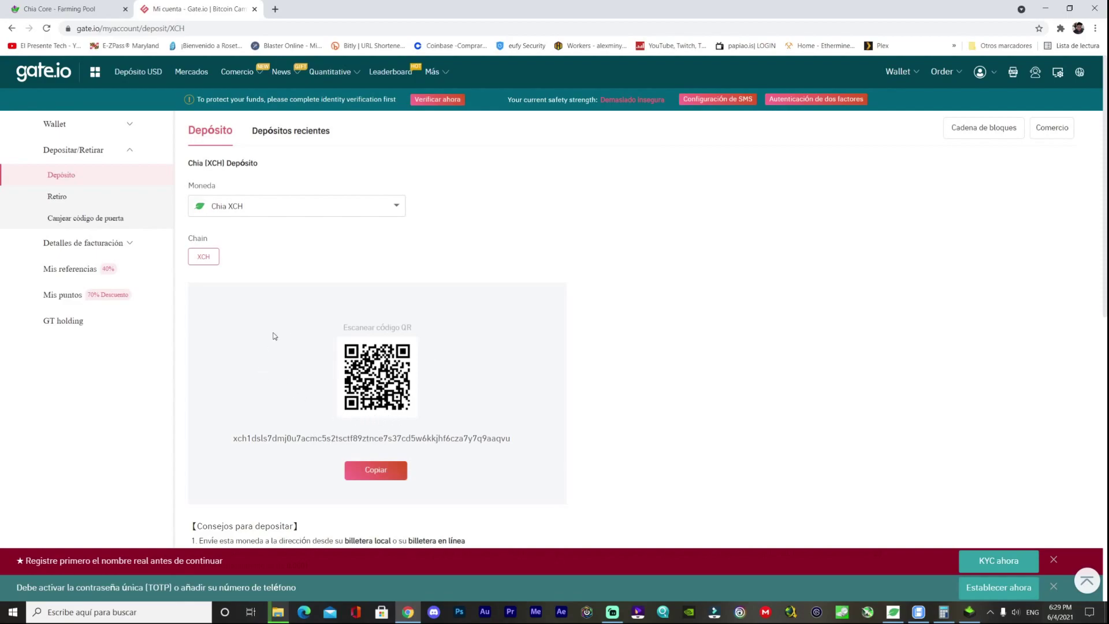
- Switch the browser to the 'Chia Core - Farming Pool' tab
{"action": "left_click", "coordinate": [87, 12]}
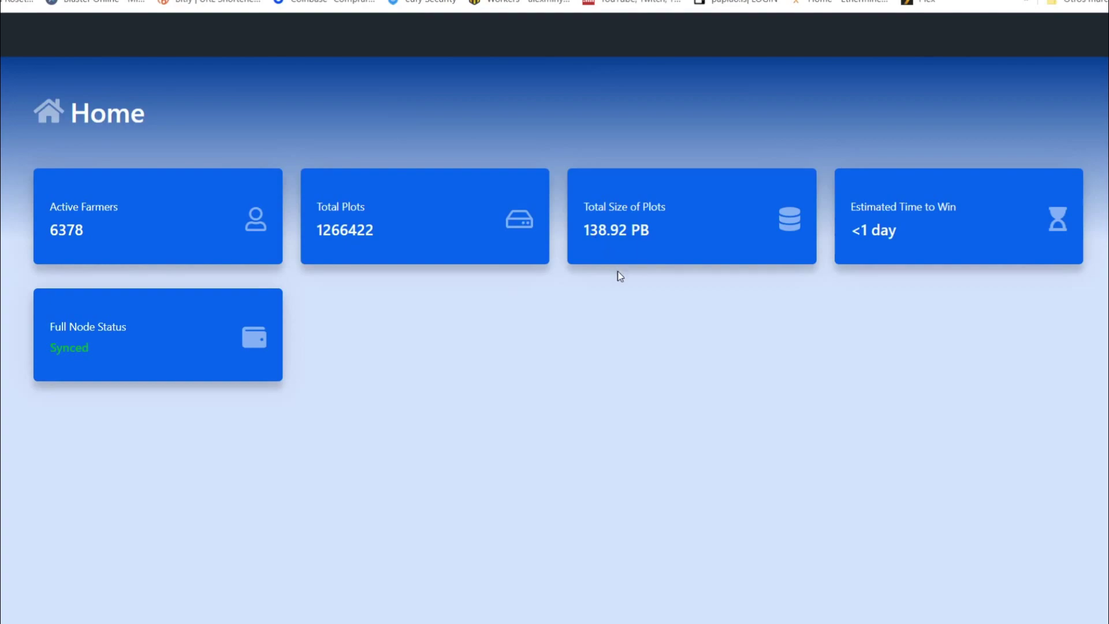
- Reload the pool page, open Registration, and fill in the e-mail and username
{"action": "right_click", "coordinate": [556, 348]}
{"action": "left_click", "coordinate": [606, 389]}
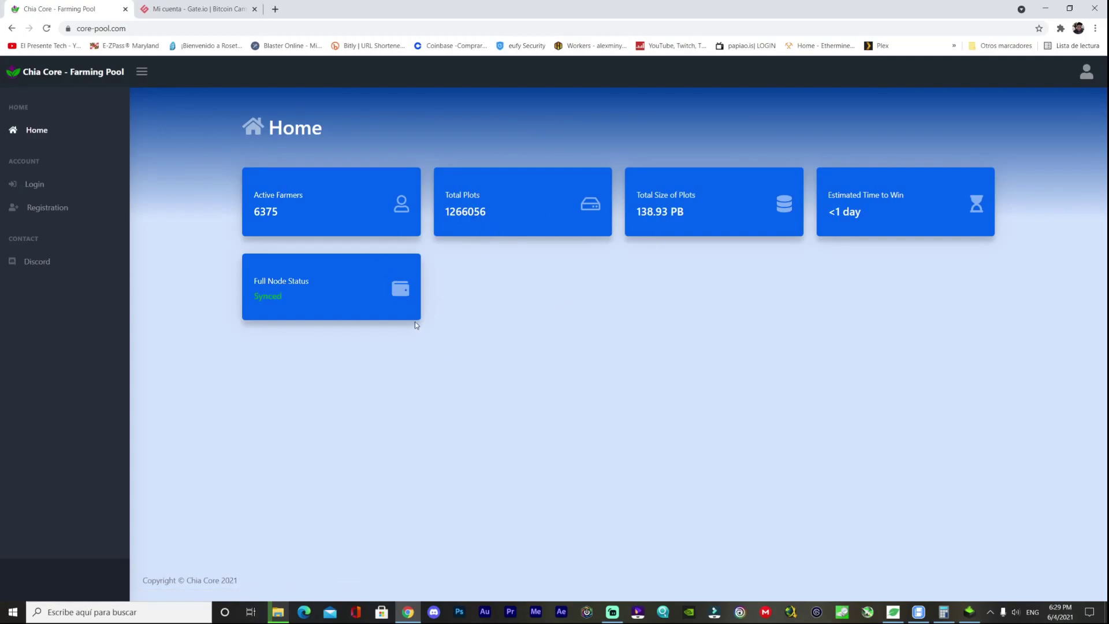
{"action": "left_click", "coordinate": [62, 215]}
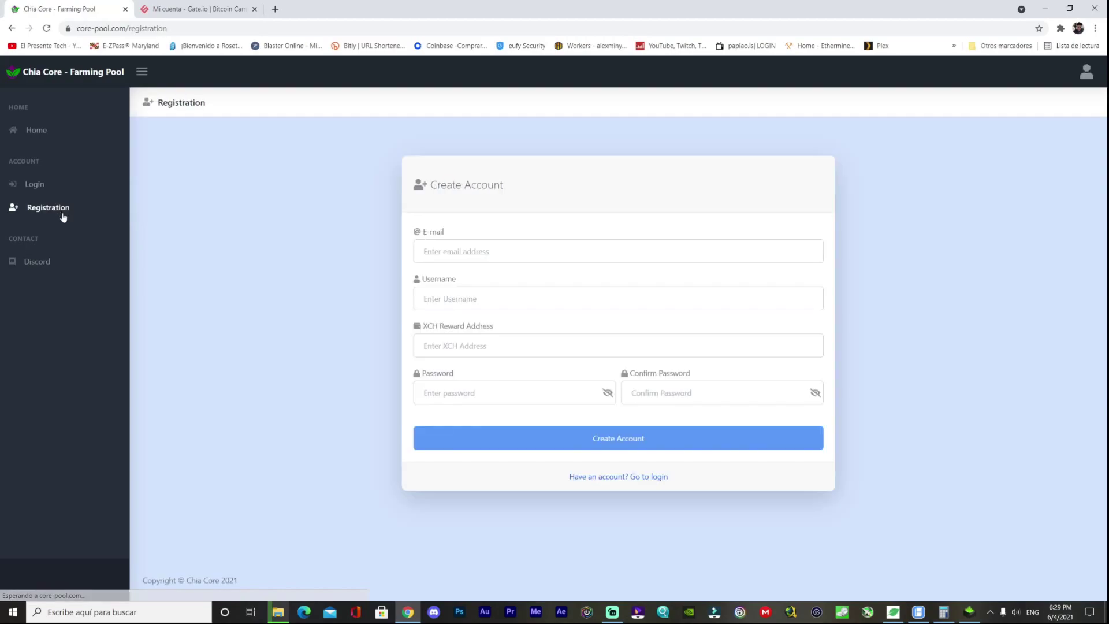
{"action": "left_click", "coordinate": [578, 251]}
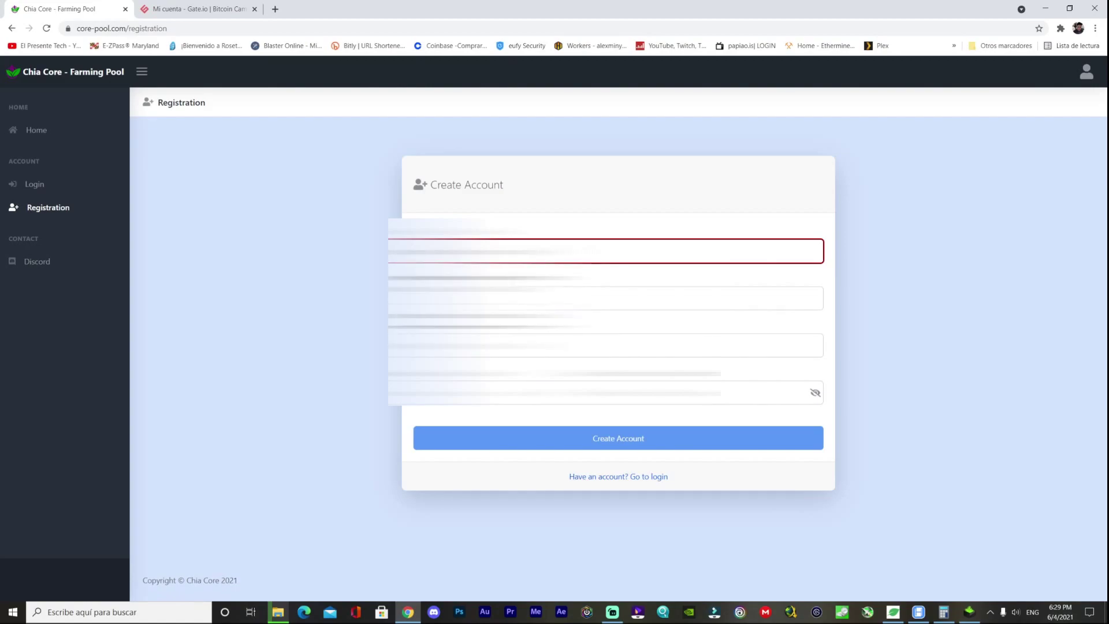
{"action": "key", "text": "Tab"}
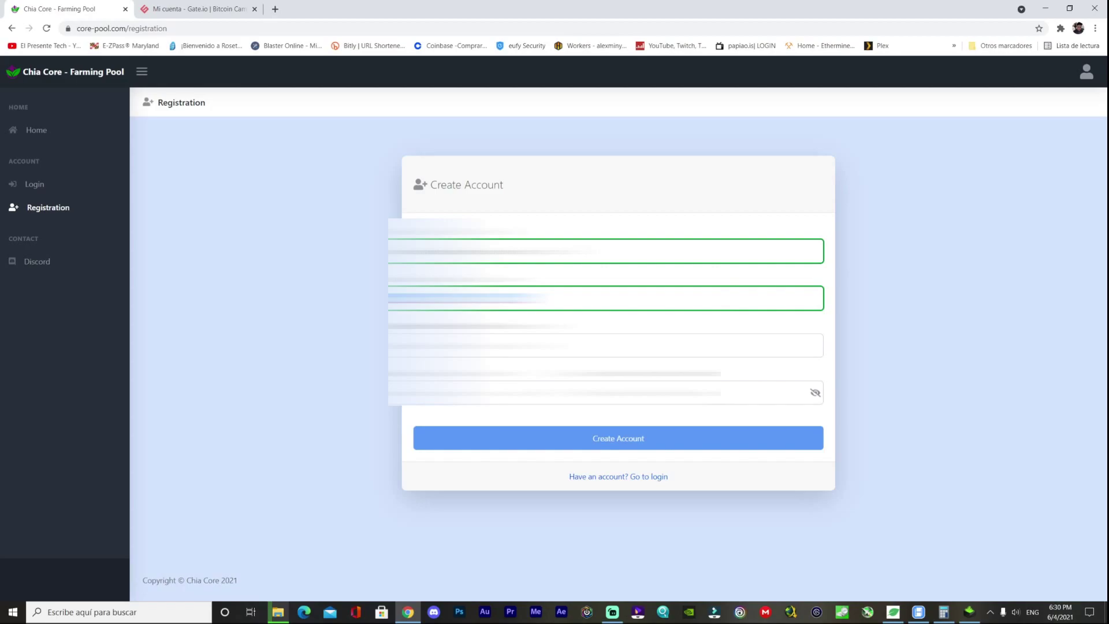
{"action": "key", "text": "Tab"}
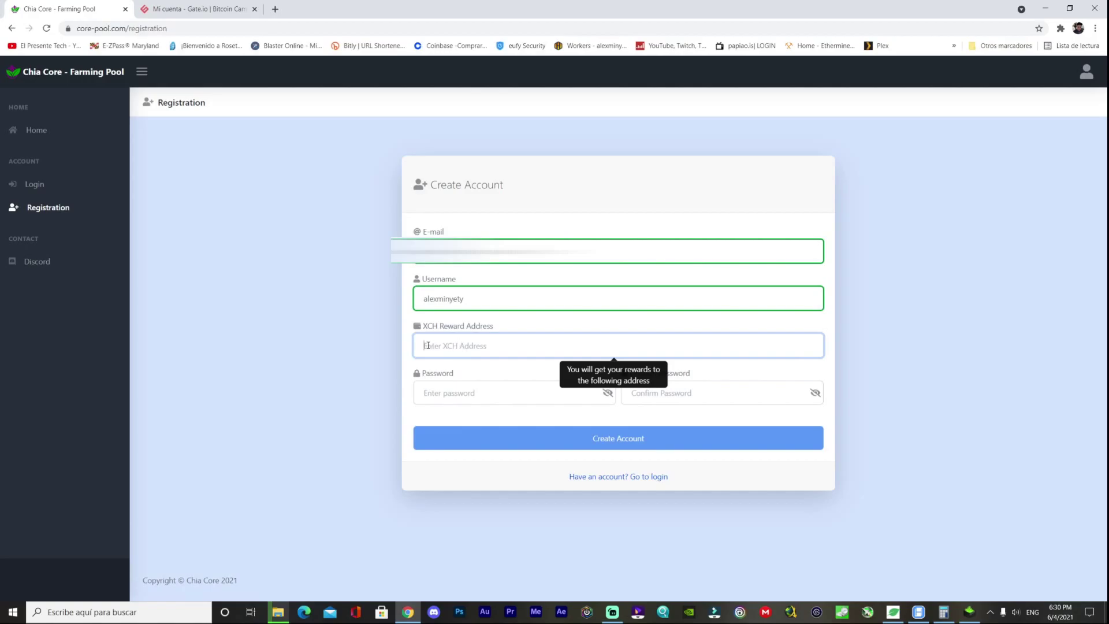
- Copy the Gate.io XCH deposit address and paste it as the reward address
{"action": "left_click", "coordinate": [196, 8]}
{"action": "left_click", "coordinate": [427, 345]}
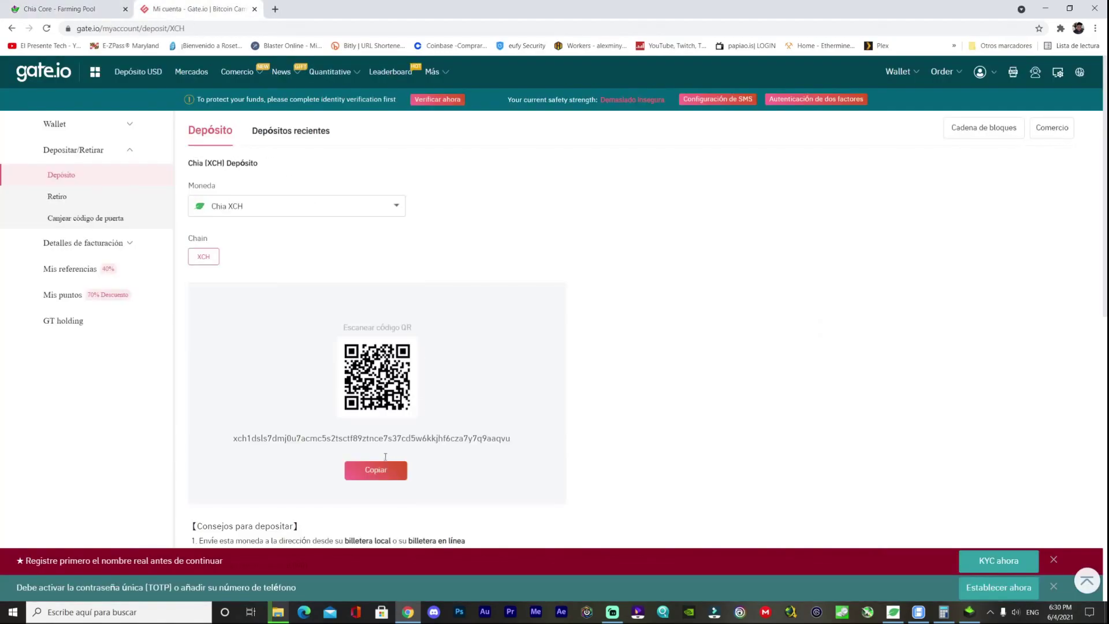
{"action": "left_click", "coordinate": [376, 469]}
{"action": "left_click", "coordinate": [82, 11]}
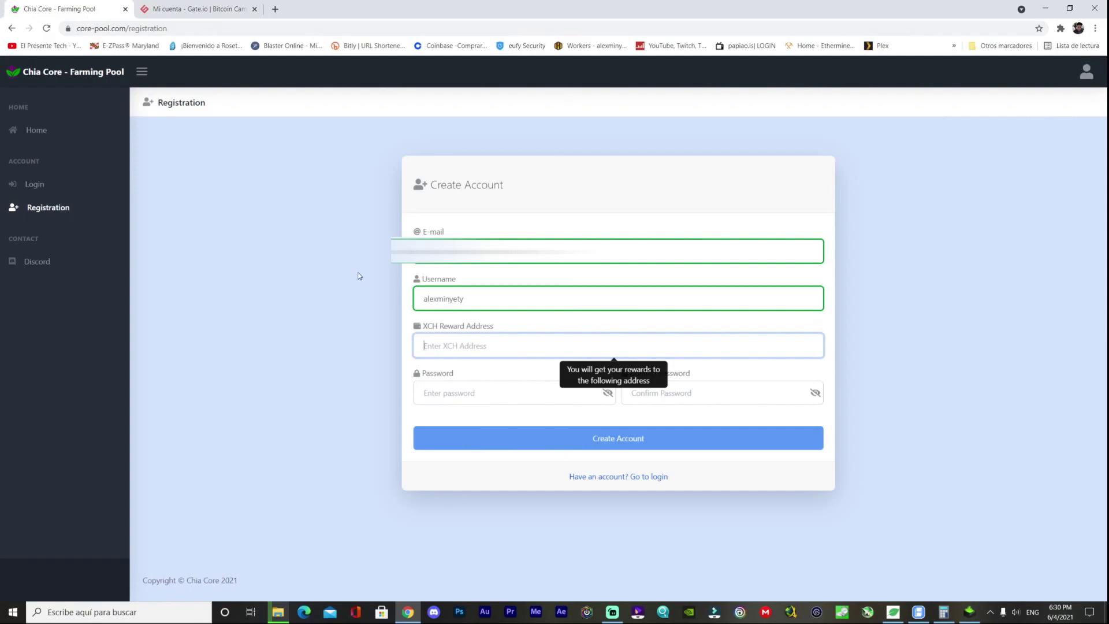
{"action": "left_click", "coordinate": [496, 345]}
{"action": "type", "text": "xch1dsls7dmj0u7acmc5s2tsctf89ztnce7s37cd5w6kkjhf6cza7y7q9aaqvu"}
- Enter and confirm the account password, then create the account
{"action": "left_click", "coordinate": [473, 393]}
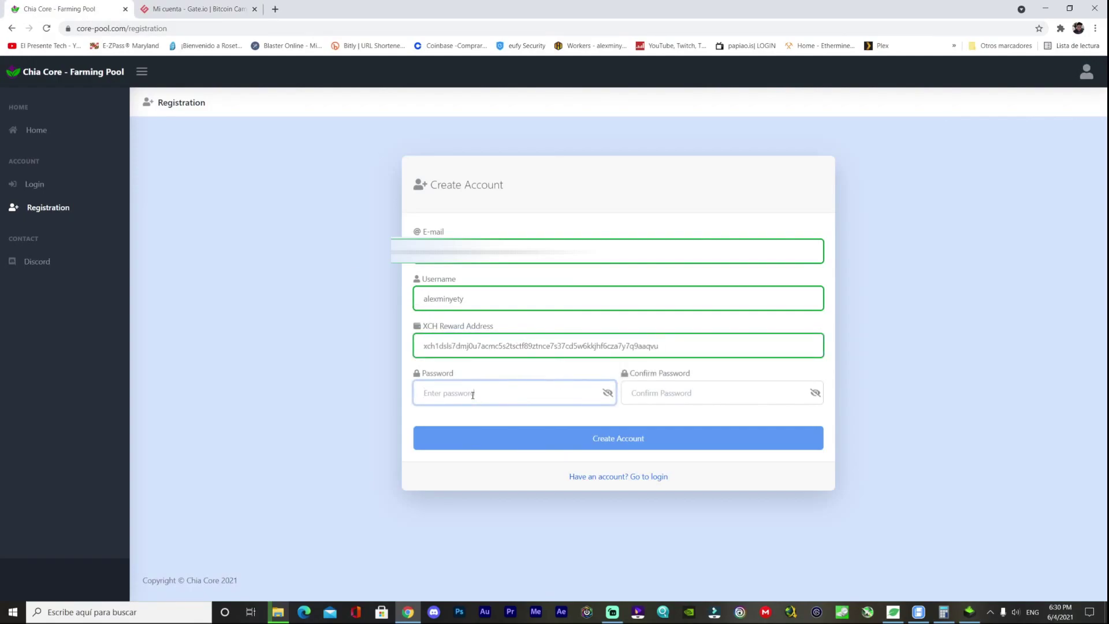
{"action": "type", "text": "••••••••••"}
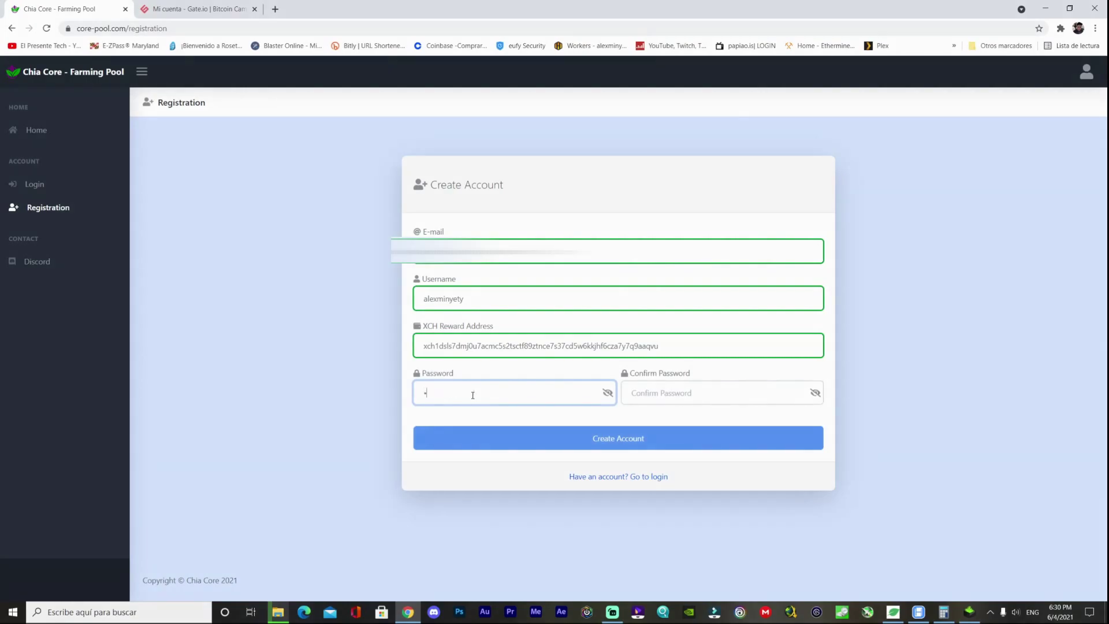
{"action": "key", "text": "Tab"}
{"action": "type", "text": "••••••••••"}
{"action": "left_click", "coordinate": [627, 439]}
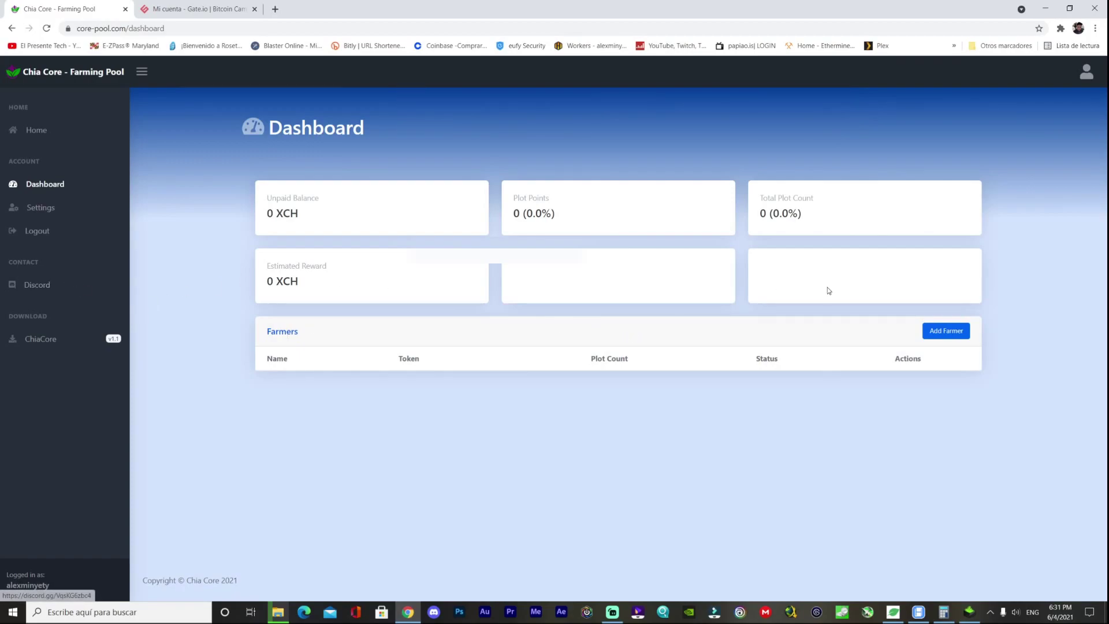
- Add a farmer named Farmer1, then follow the ChiaCore download link
{"action": "left_click", "coordinate": [945, 332]}
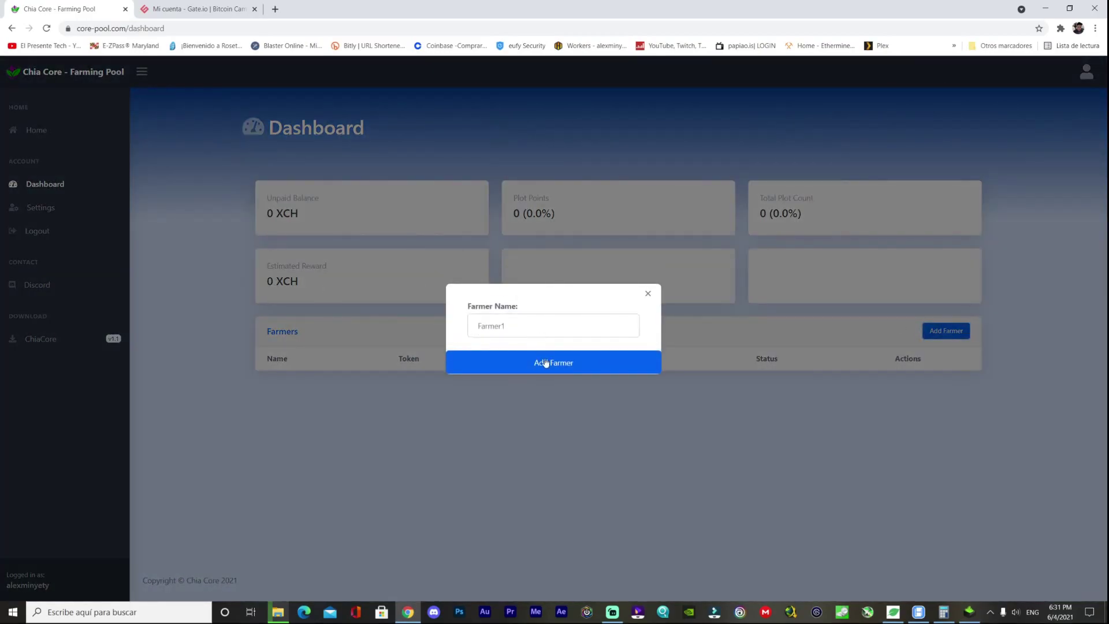
{"action": "left_click", "coordinate": [555, 366]}
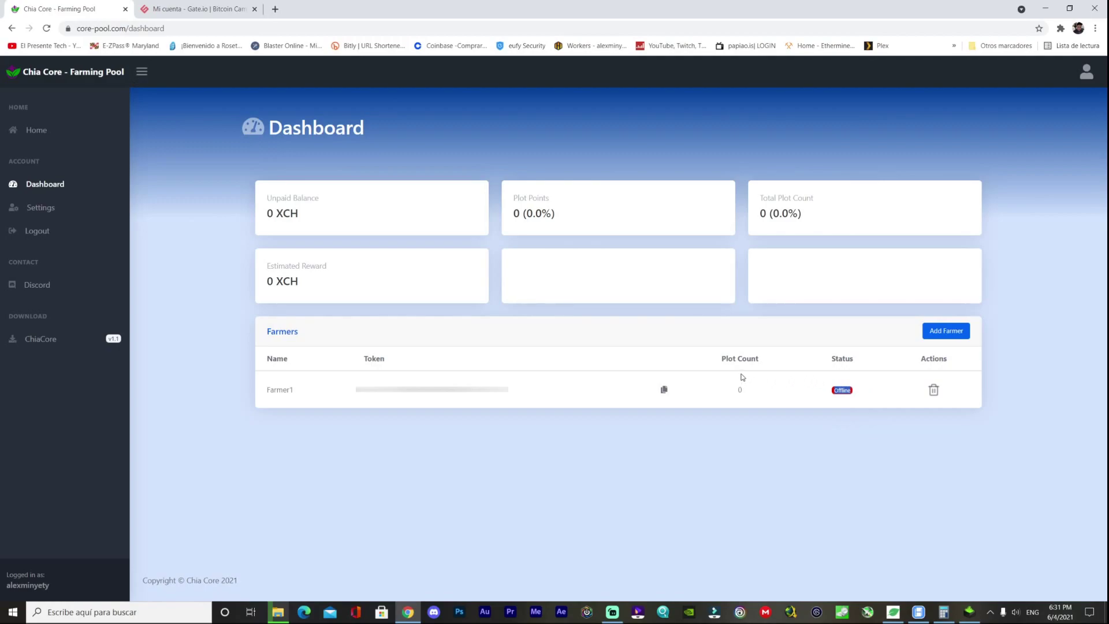
{"action": "left_click", "coordinate": [56, 344]}
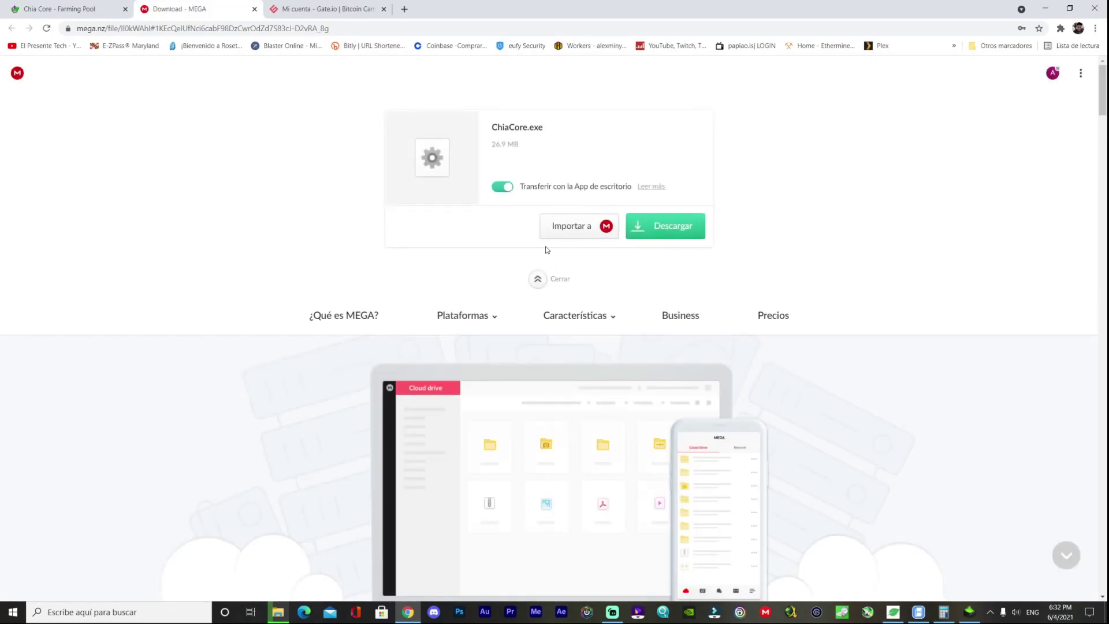
- Download the 26.9 MB ChiaCore.exe from MEGA and minimize the browser
{"action": "left_click", "coordinate": [655, 231]}
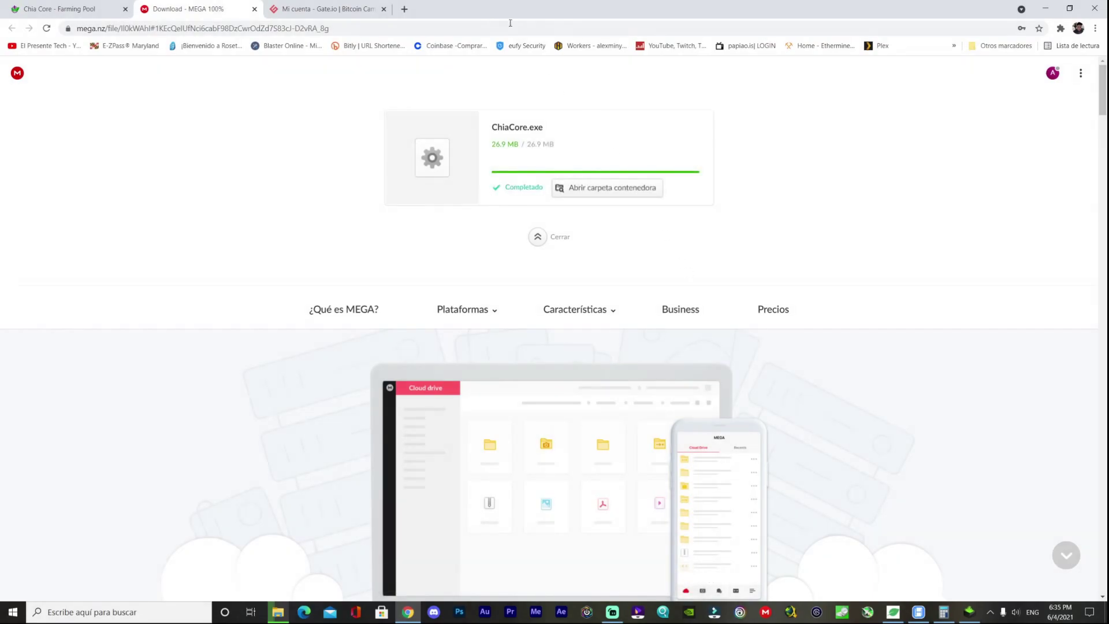
{"action": "left_click", "coordinate": [1045, 8]}
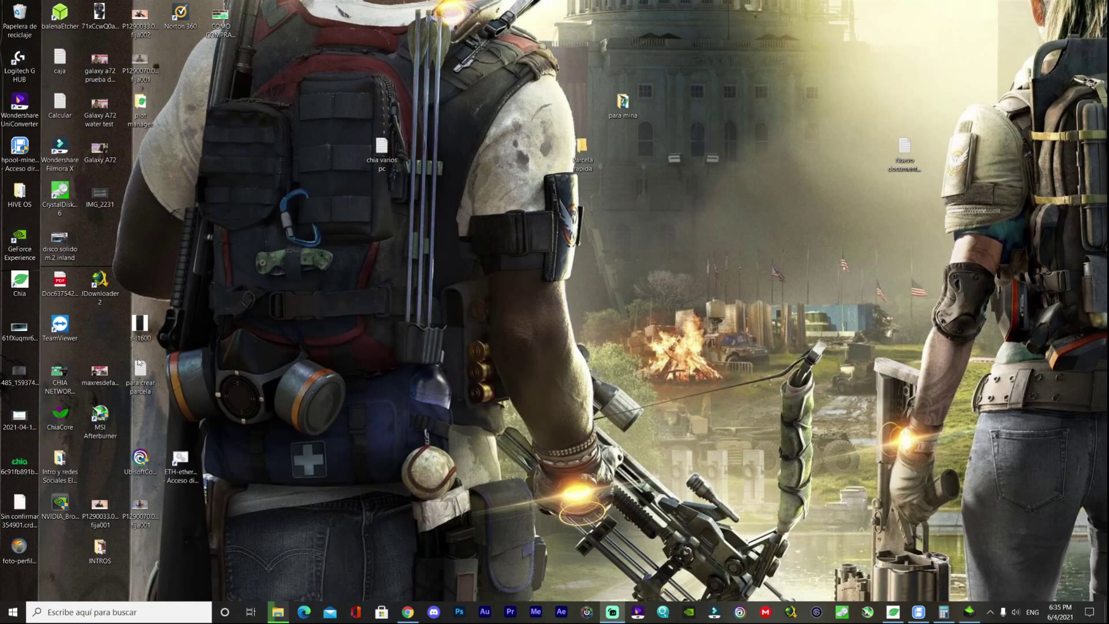
- Run ChiaCore.exe as administrator and install with default folders and a desktop shortcut
{"action": "left_click_drag", "start_coordinate": [60, 413], "coordinate": [663, 249]}
{"action": "right_click", "coordinate": [664, 244]}
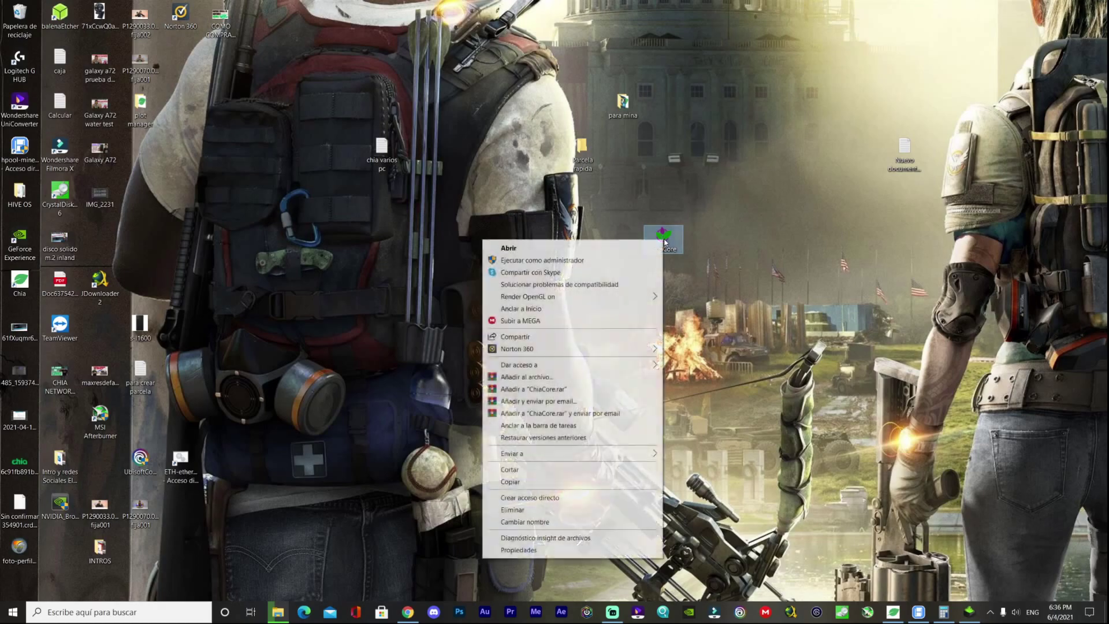
{"action": "left_click", "coordinate": [549, 265]}
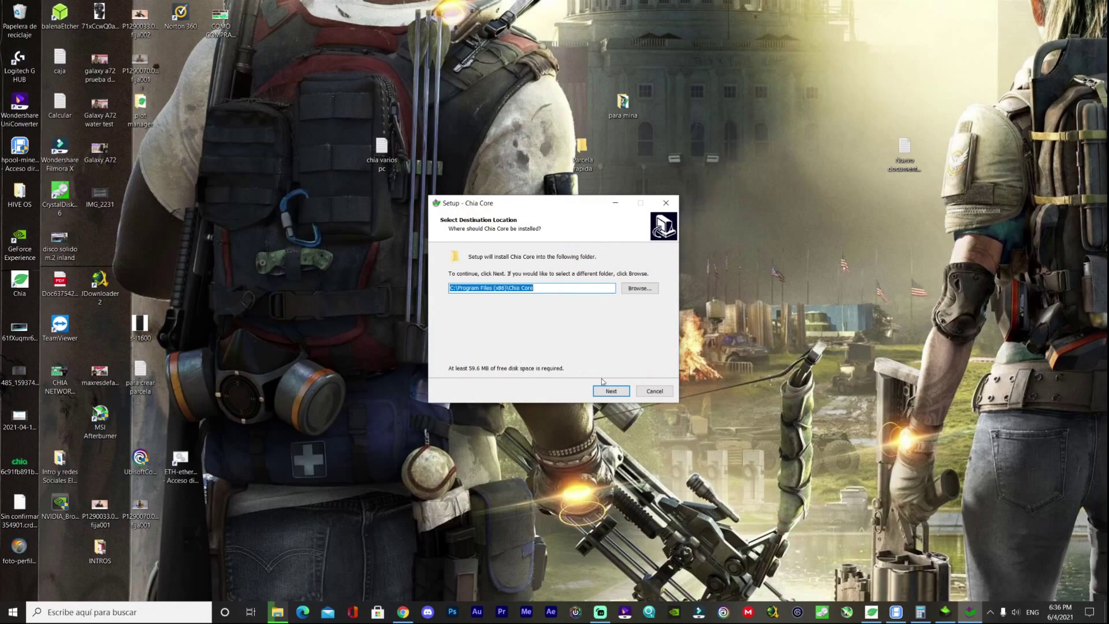
{"action": "left_click", "coordinate": [611, 391]}
{"action": "left_click", "coordinate": [611, 392]}
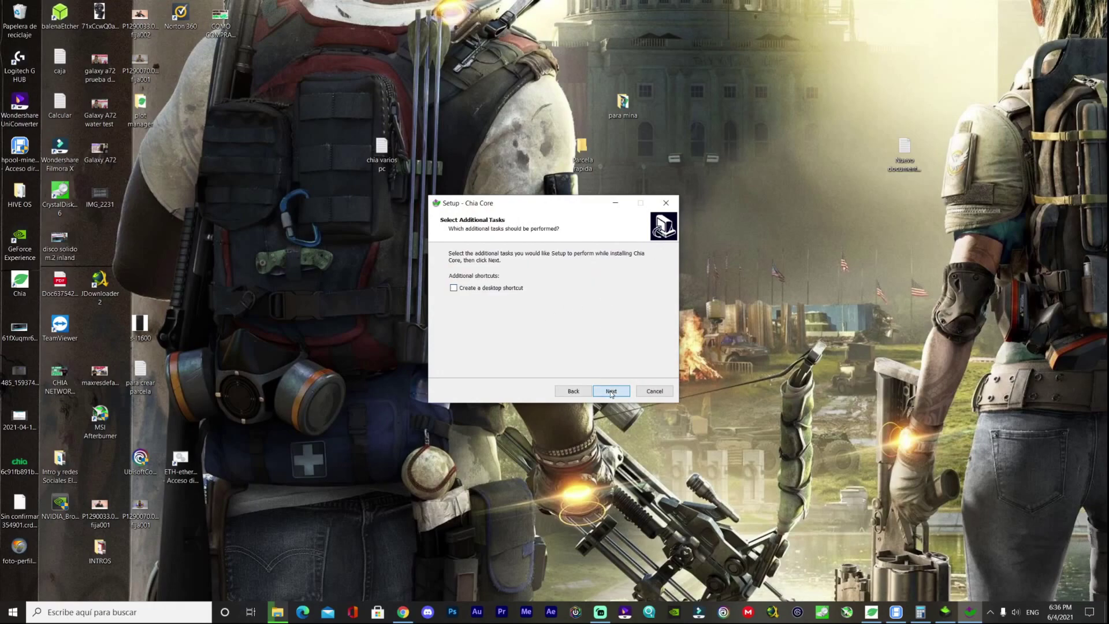
{"action": "left_click", "coordinate": [476, 290]}
{"action": "left_click", "coordinate": [608, 393]}
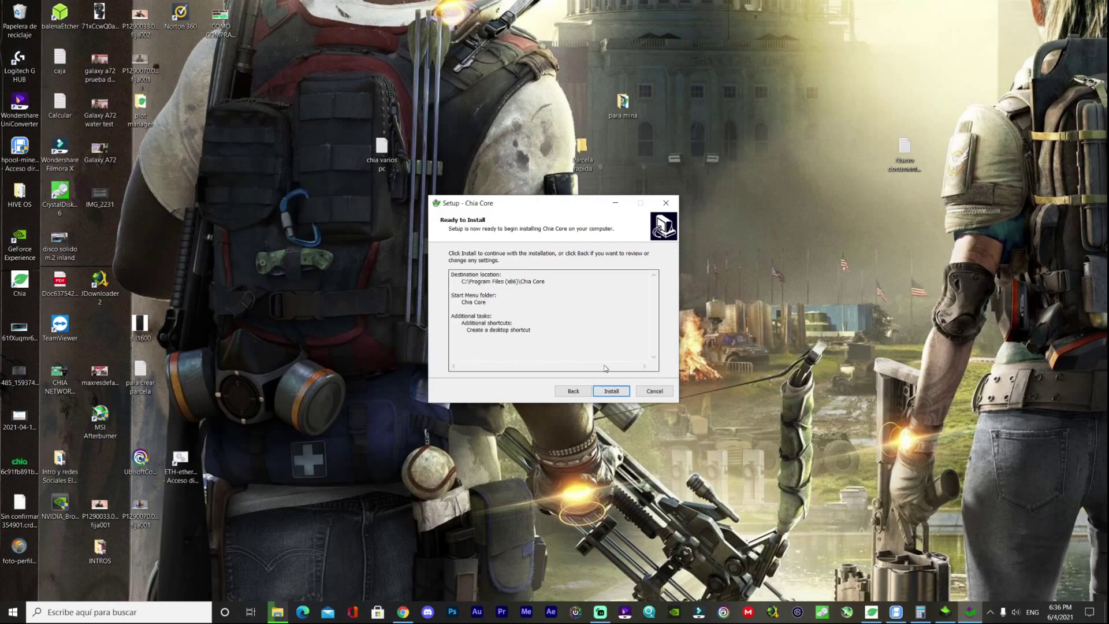
{"action": "left_click", "coordinate": [612, 391]}
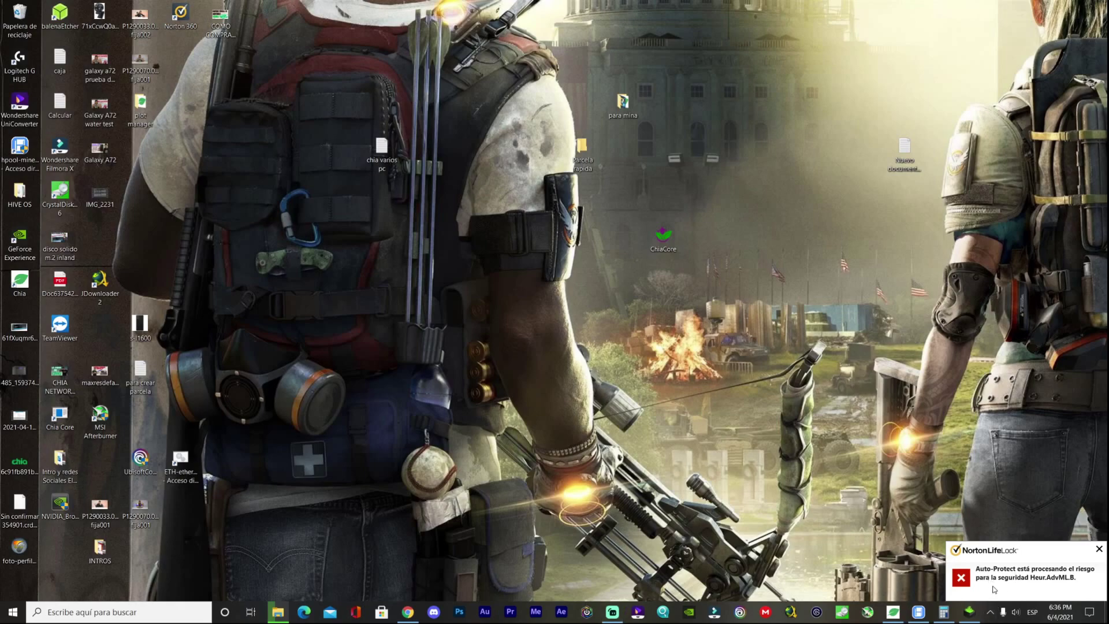
- Exclude the flagged ChiaCore.exe from Norton 360 protection and confirm the exclusion
{"action": "key", "text": "alt+shift"}
{"action": "key", "text": "alt+shift"}
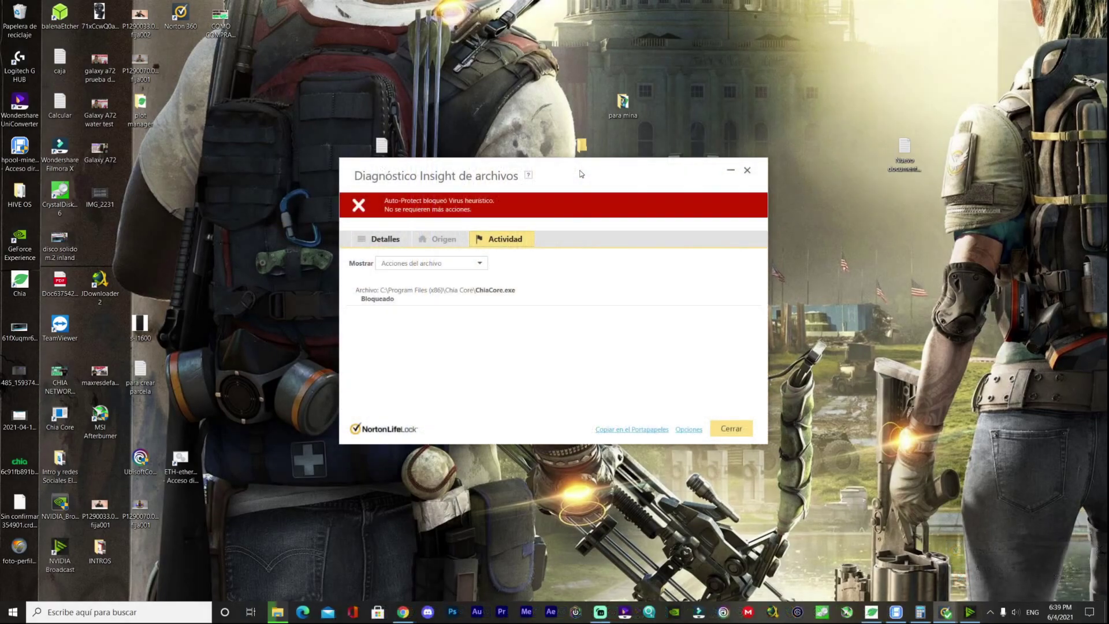
{"action": "left_click_drag", "start_coordinate": [581, 174], "coordinate": [718, 166]}
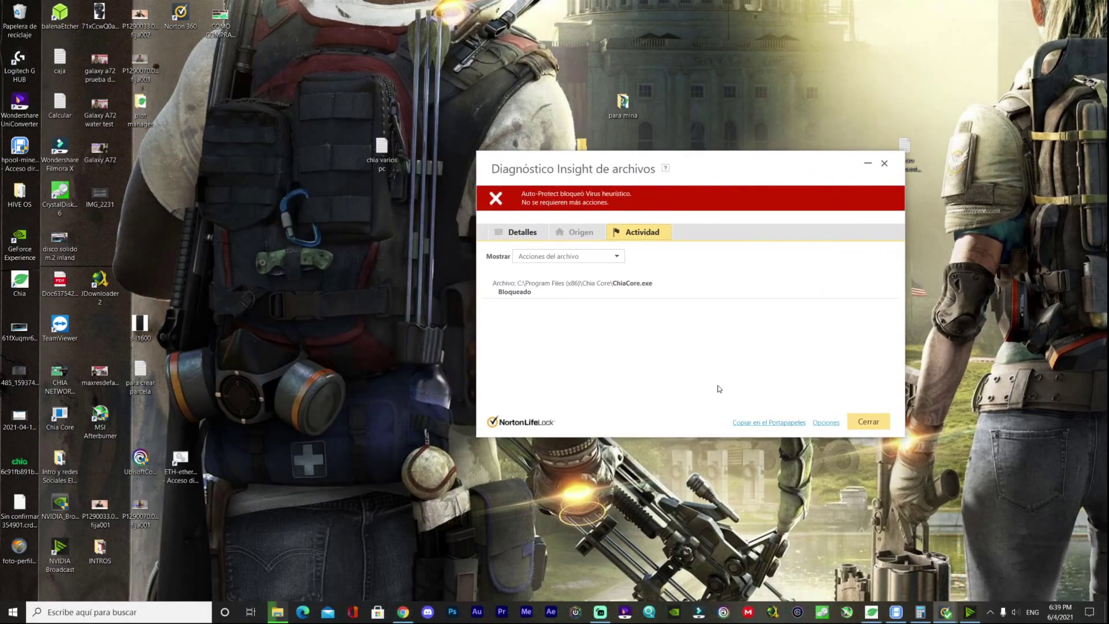
{"action": "left_click", "coordinate": [570, 255]}
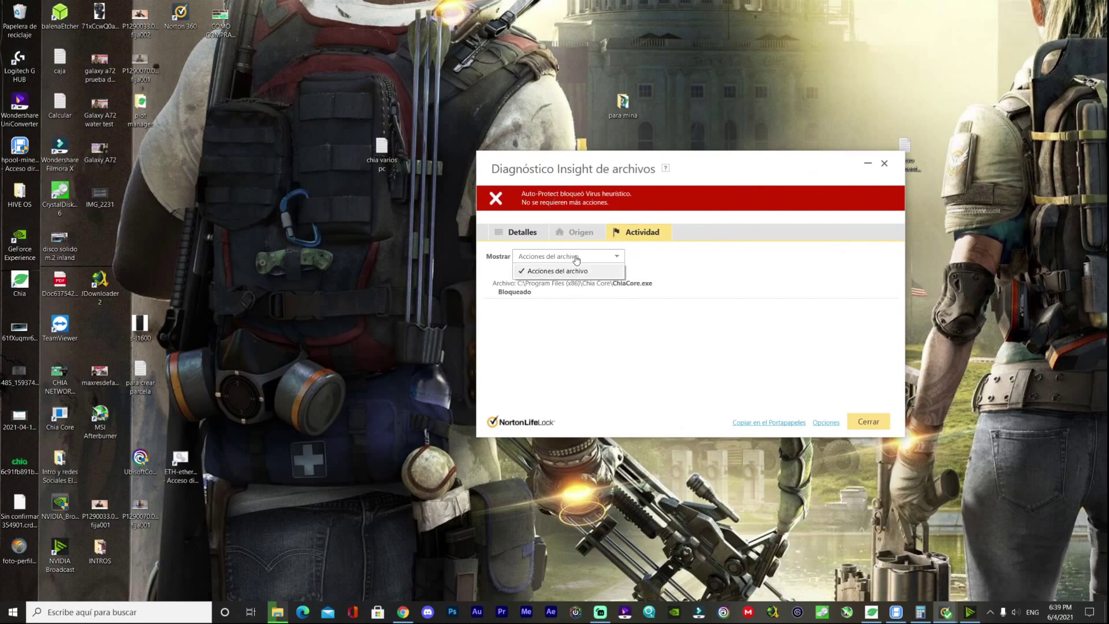
{"action": "left_click", "coordinate": [607, 290]}
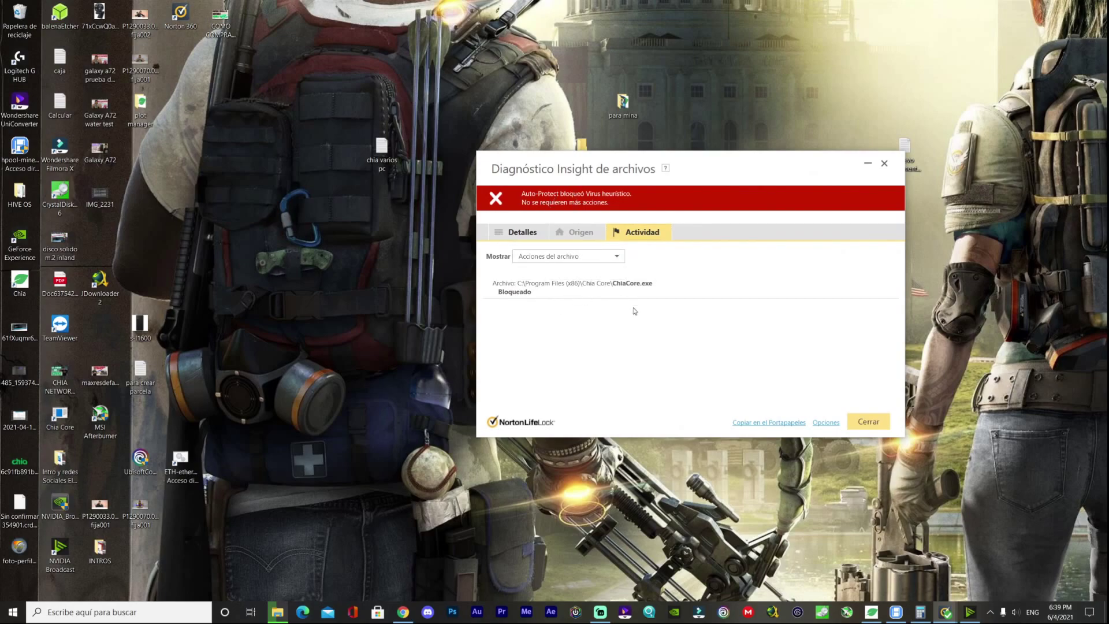
{"action": "left_click", "coordinate": [826, 425]}
{"action": "left_click", "coordinate": [751, 315]}
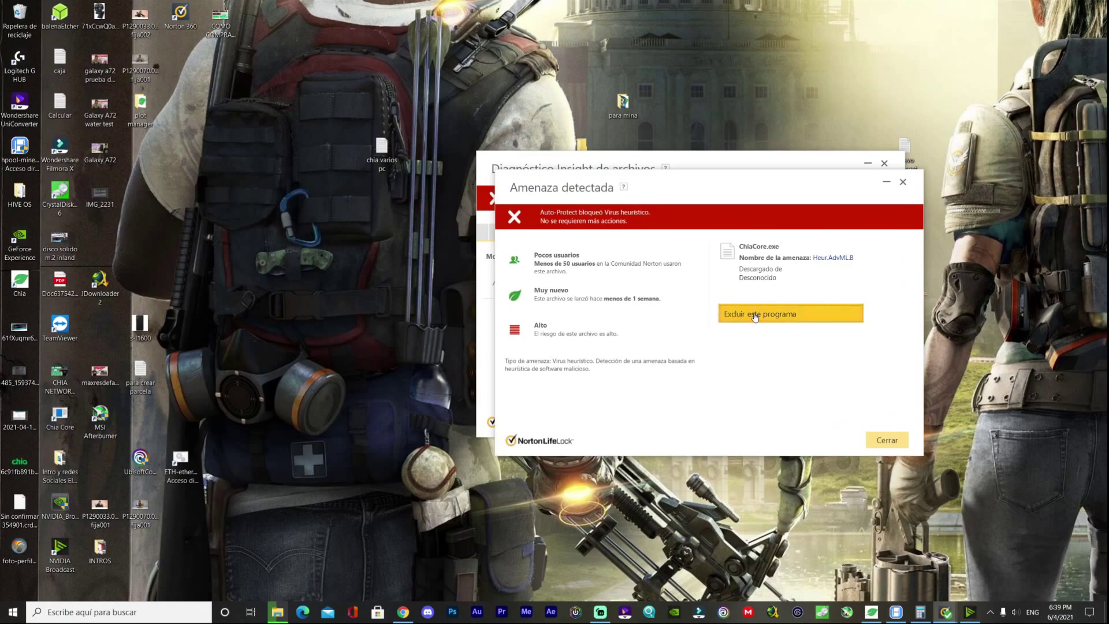
{"action": "left_click", "coordinate": [634, 358]}
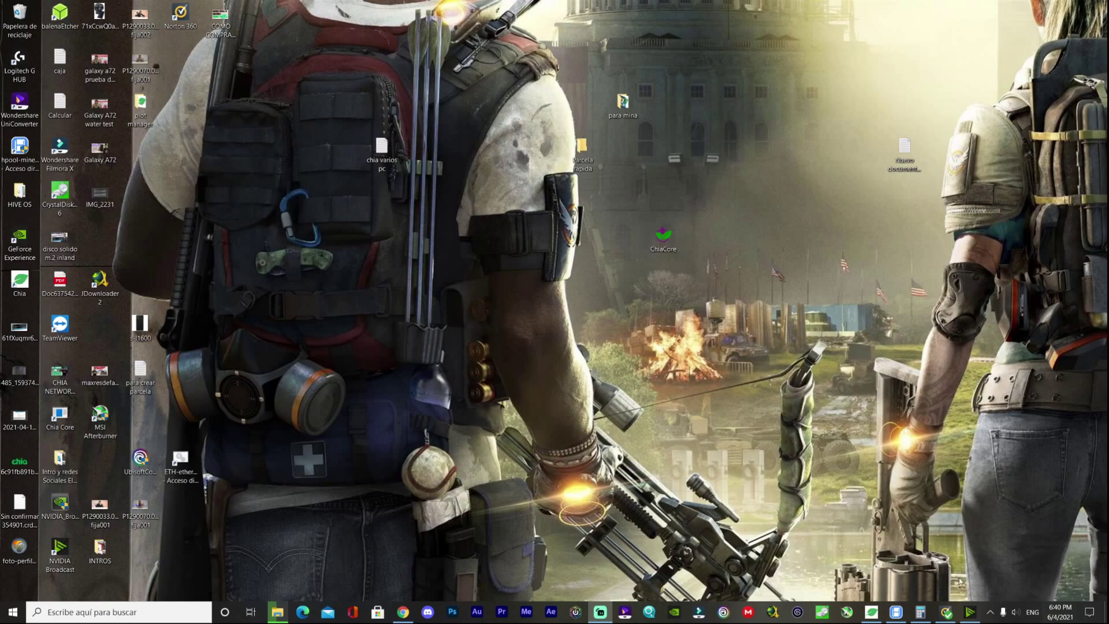
{"action": "left_click", "coordinate": [990, 611]}
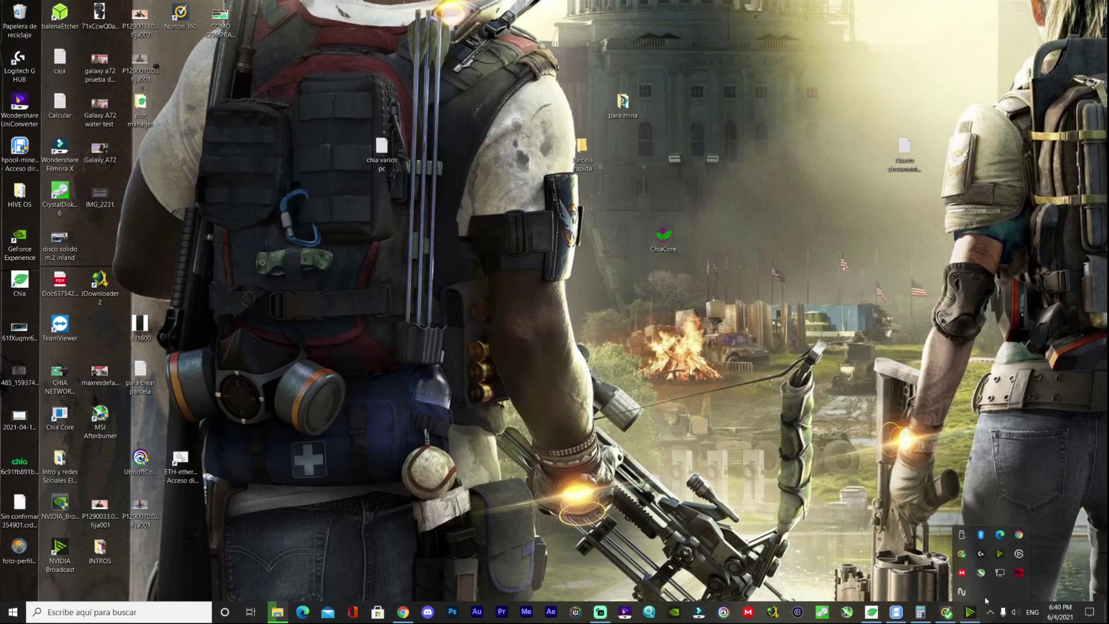
- Launch ChiaCore from its desktop icon and let setup reinstall, opening ChiaCore Farmer v1.1
{"action": "double_click", "coordinate": [673, 248]}
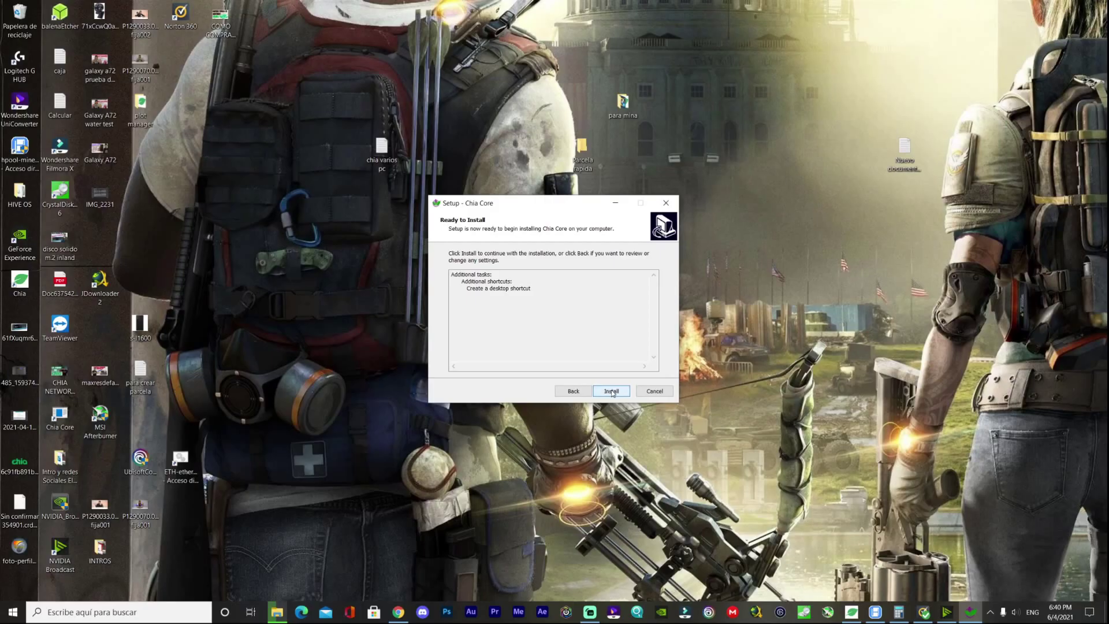
{"action": "left_click", "coordinate": [611, 390]}
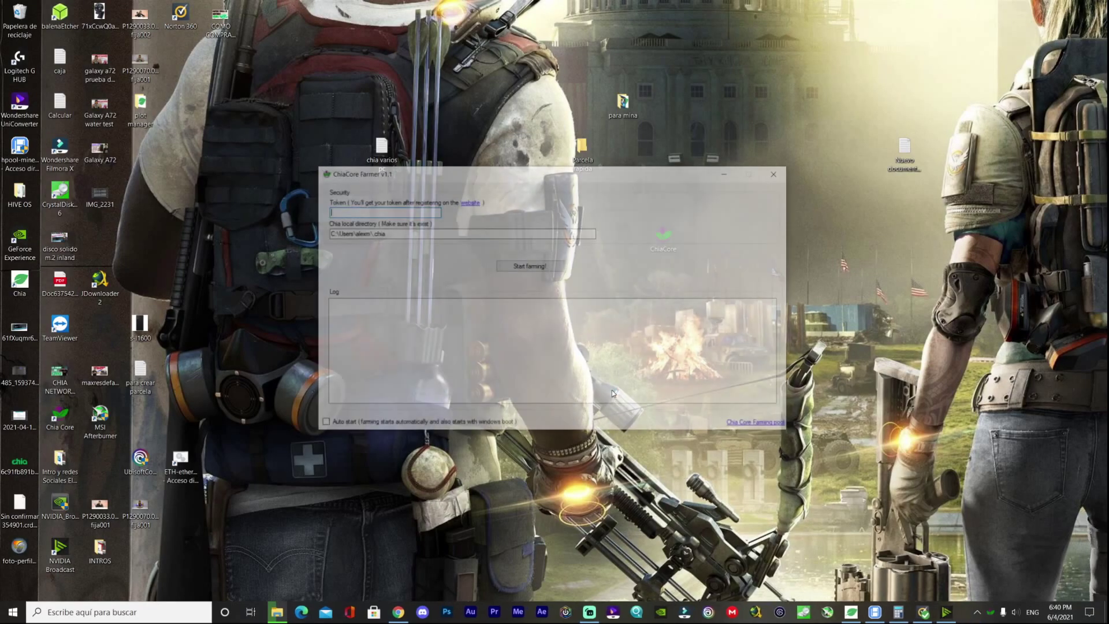
- Move the ChiaCore Farmer window right of centre and bring Chrome back to the front
{"action": "left_click_drag", "start_coordinate": [570, 175], "coordinate": [693, 185]}
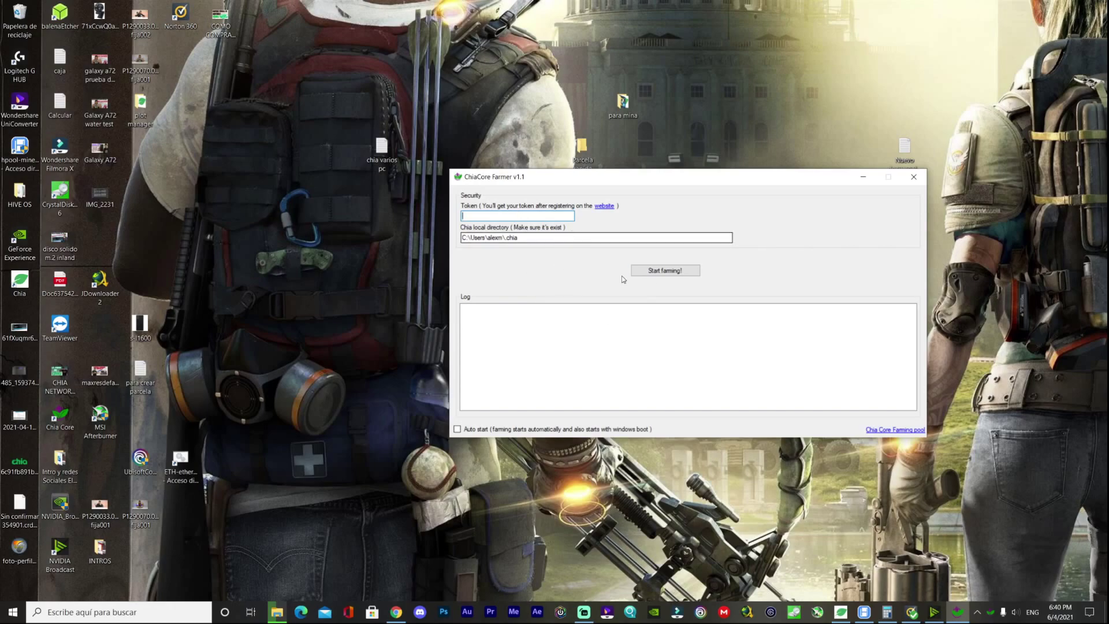
{"action": "left_click", "coordinate": [403, 615]}
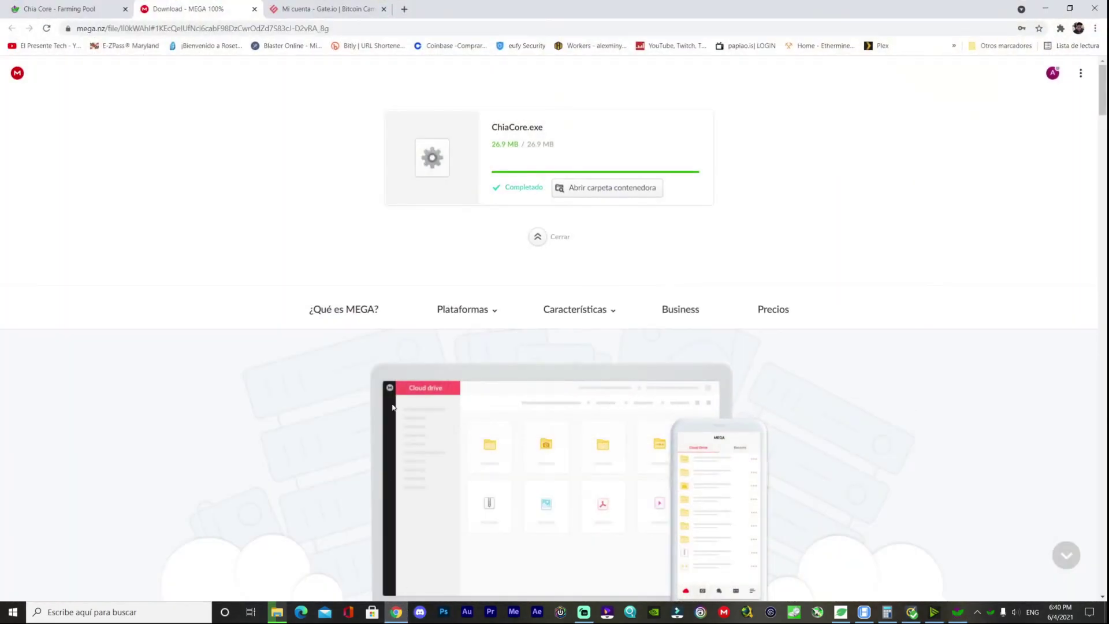
- Copy Farmer1's pool token from the Chia Core dashboard and minimise Chrome
{"action": "left_click", "coordinate": [93, 10]}
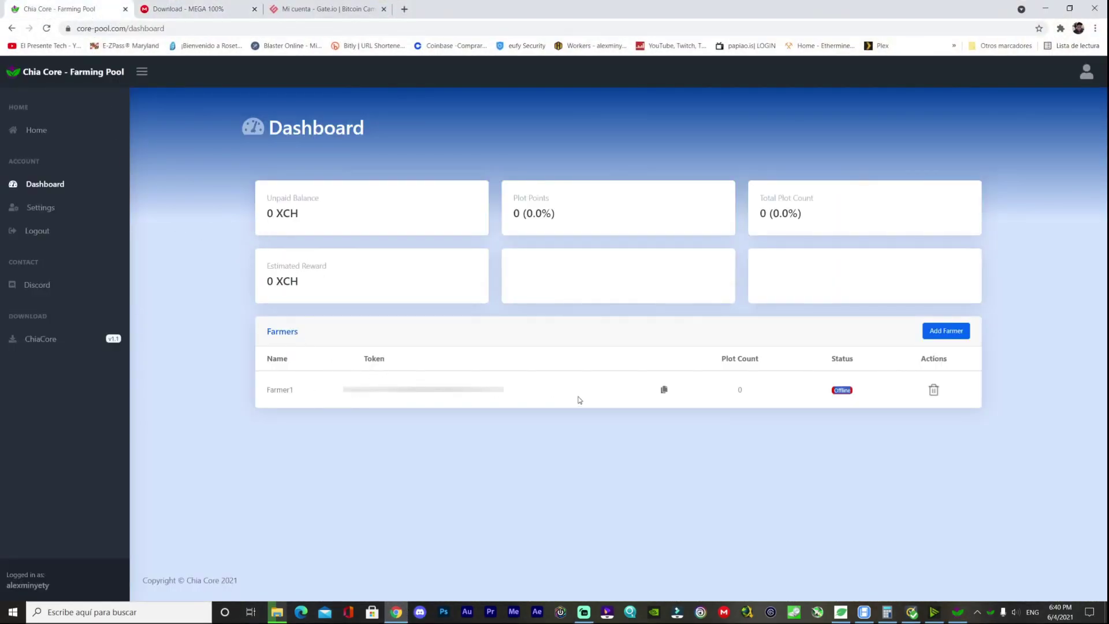
{"action": "left_click", "coordinate": [663, 390]}
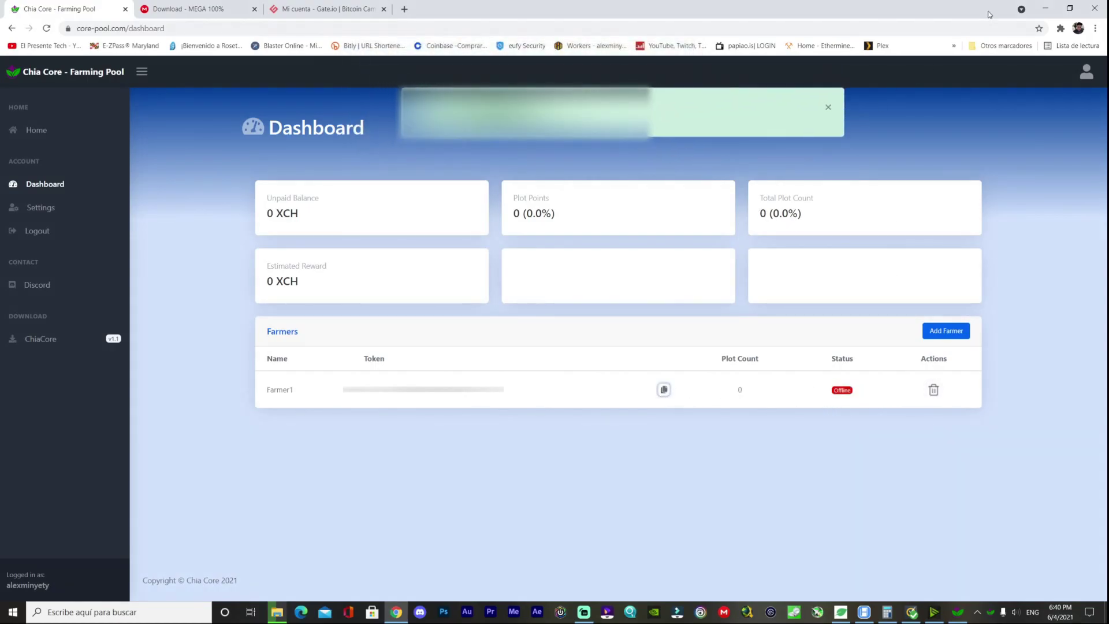
{"action": "left_click", "coordinate": [1043, 10]}
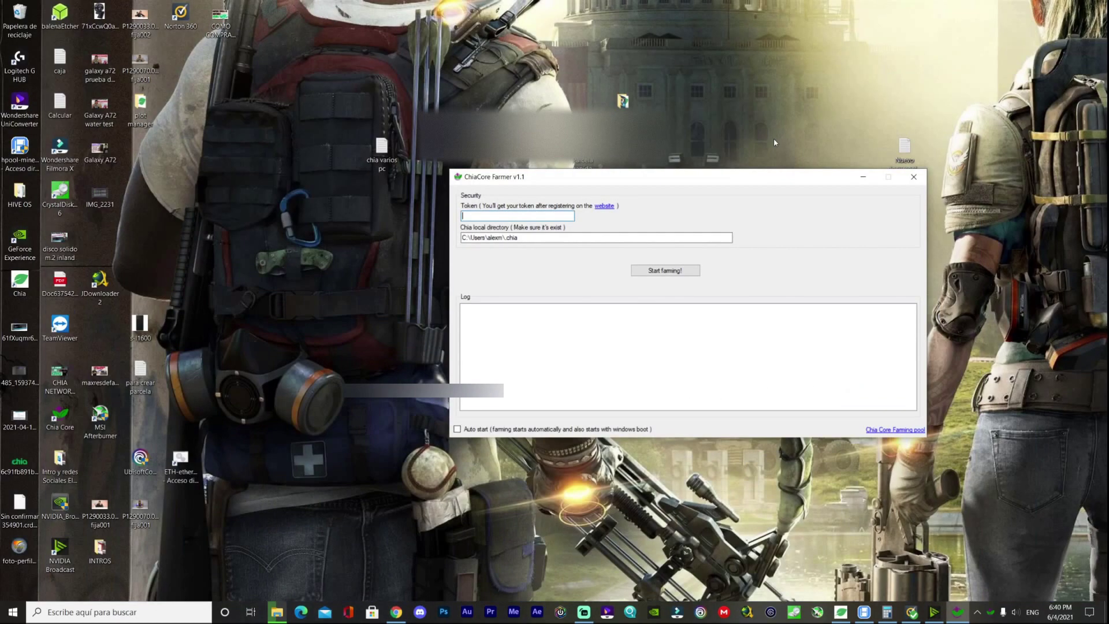
- Paste Farmer1's token into ChiaCore Farmer's Token field, then bring Chia Blockchain to its plots page
{"action": "right_click", "coordinate": [500, 215]}
{"action": "left_click", "coordinate": [425, 260]}
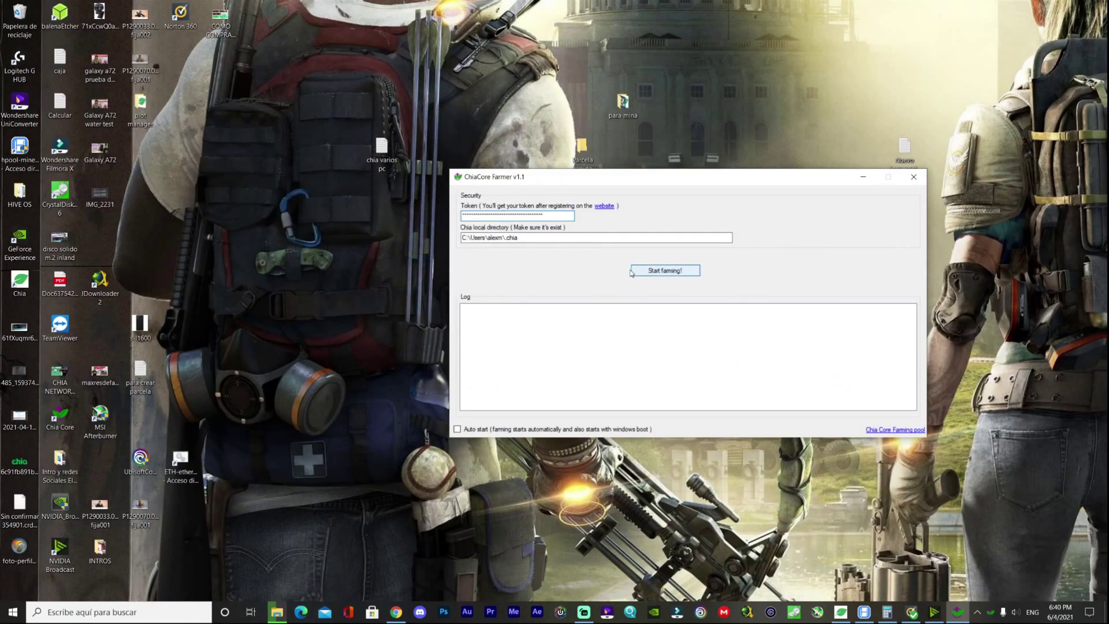
{"action": "left_click", "coordinate": [893, 430]}
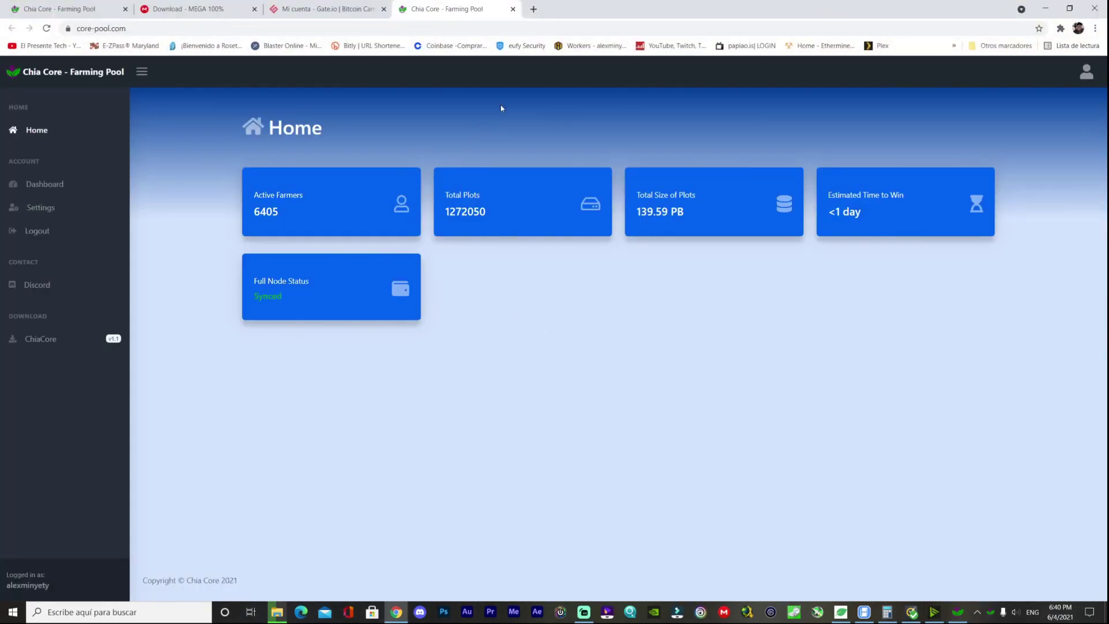
{"action": "left_click", "coordinate": [1045, 8]}
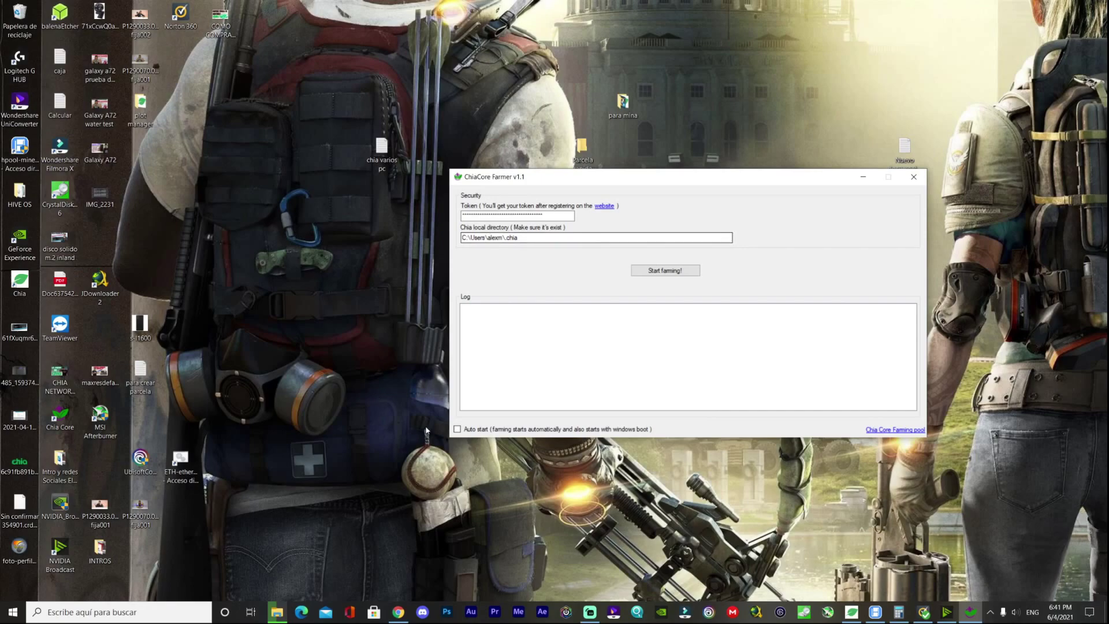
{"action": "left_click", "coordinate": [852, 612]}
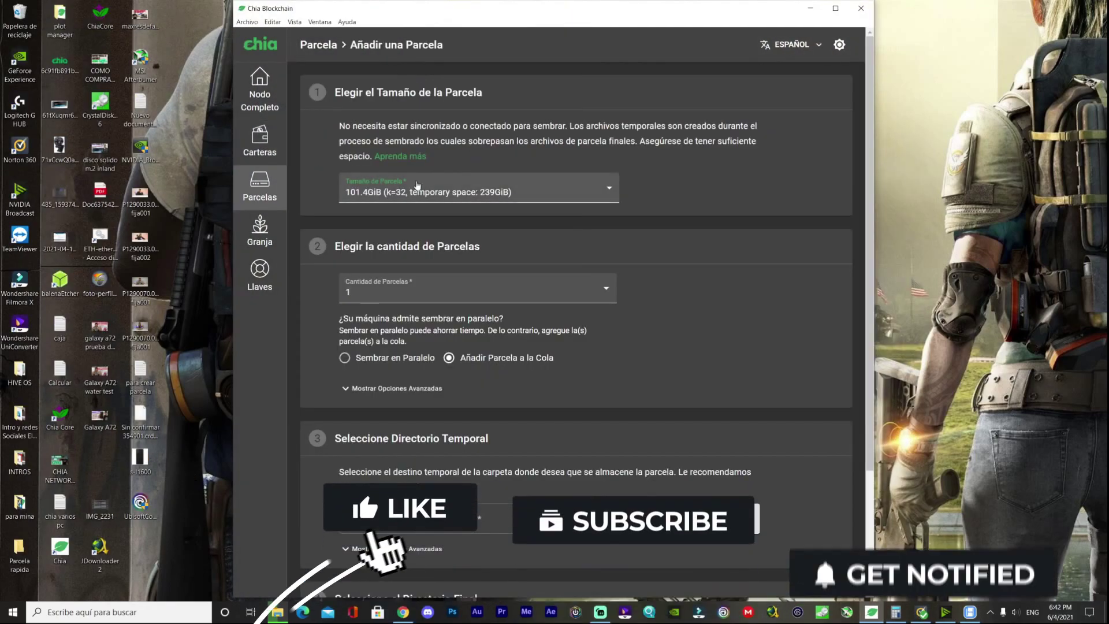
{"action": "left_click", "coordinate": [261, 207]}
- Add LosminaXbox (K:) as a Chia Blockchain plot directory, showing 45 plots farming, then minimise it
{"action": "left_click", "coordinate": [259, 147]}
{"action": "left_click", "coordinate": [268, 187]}
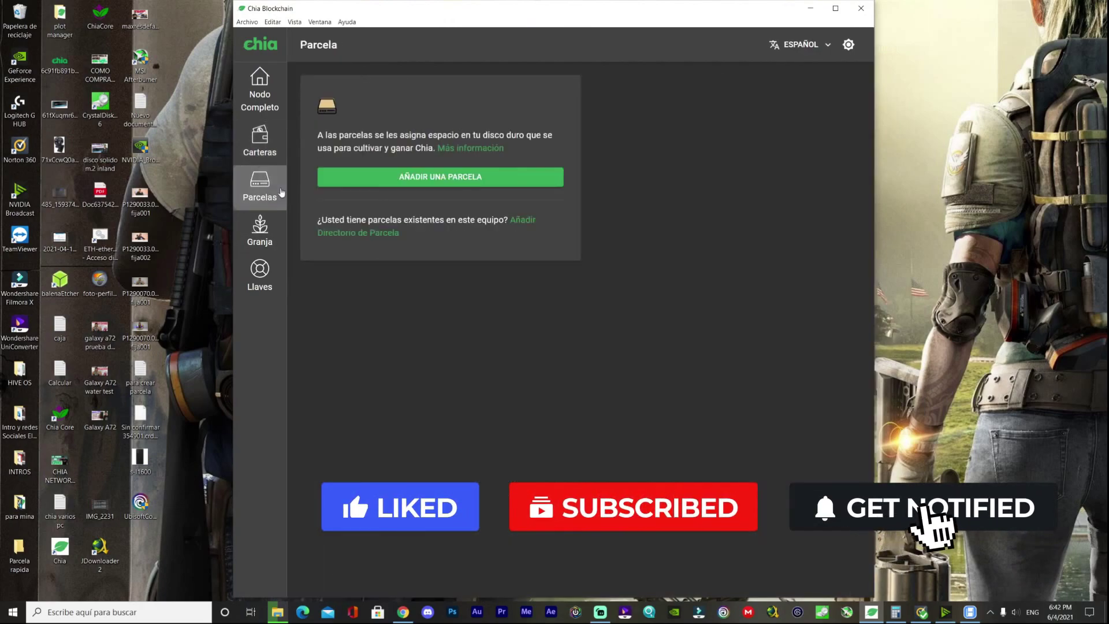
{"action": "left_click", "coordinate": [381, 232]}
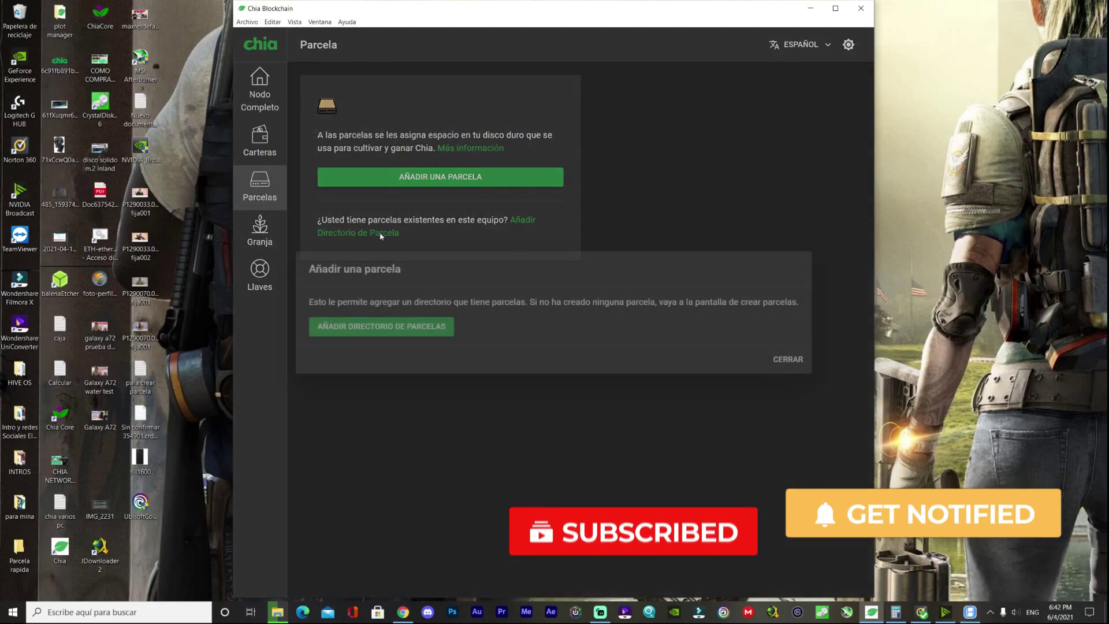
{"action": "left_click", "coordinate": [411, 335]}
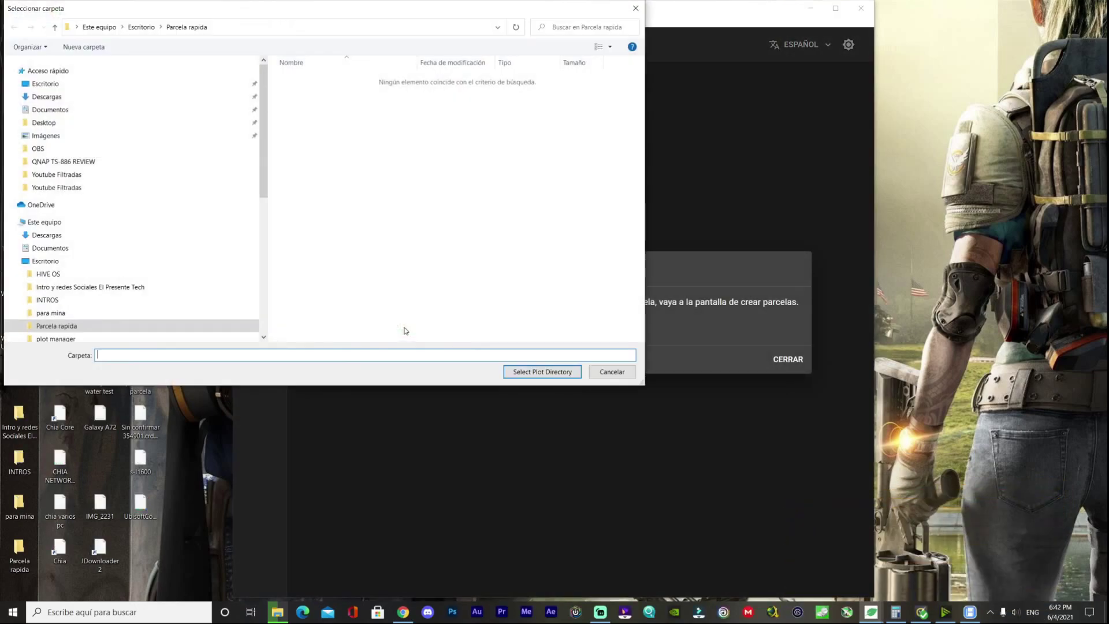
{"action": "left_click", "coordinate": [45, 223]}
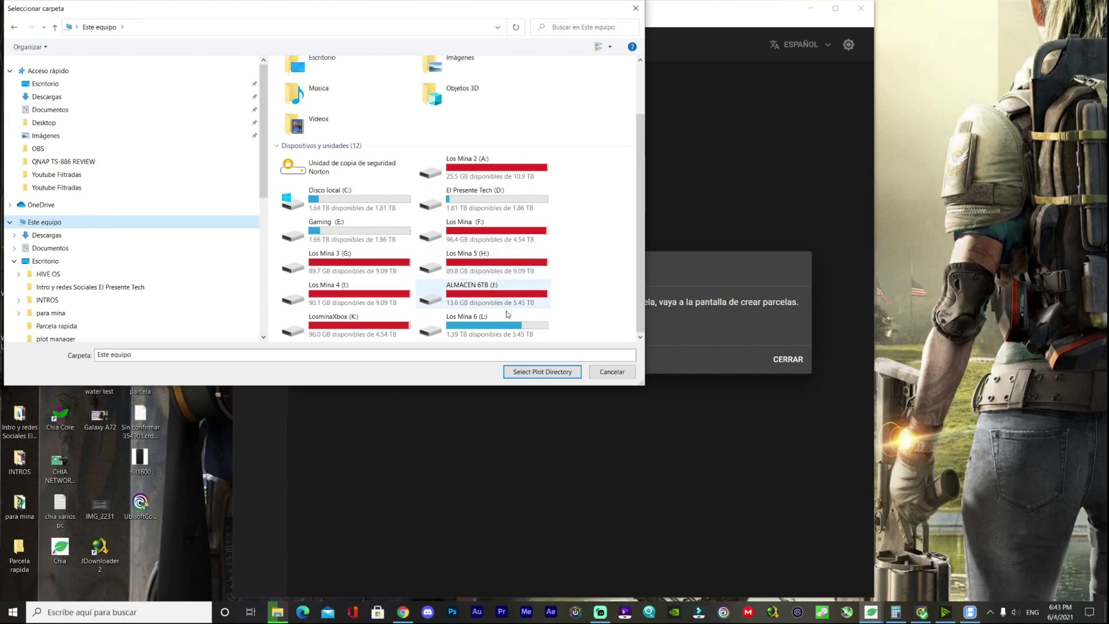
{"action": "double_click", "coordinate": [370, 327]}
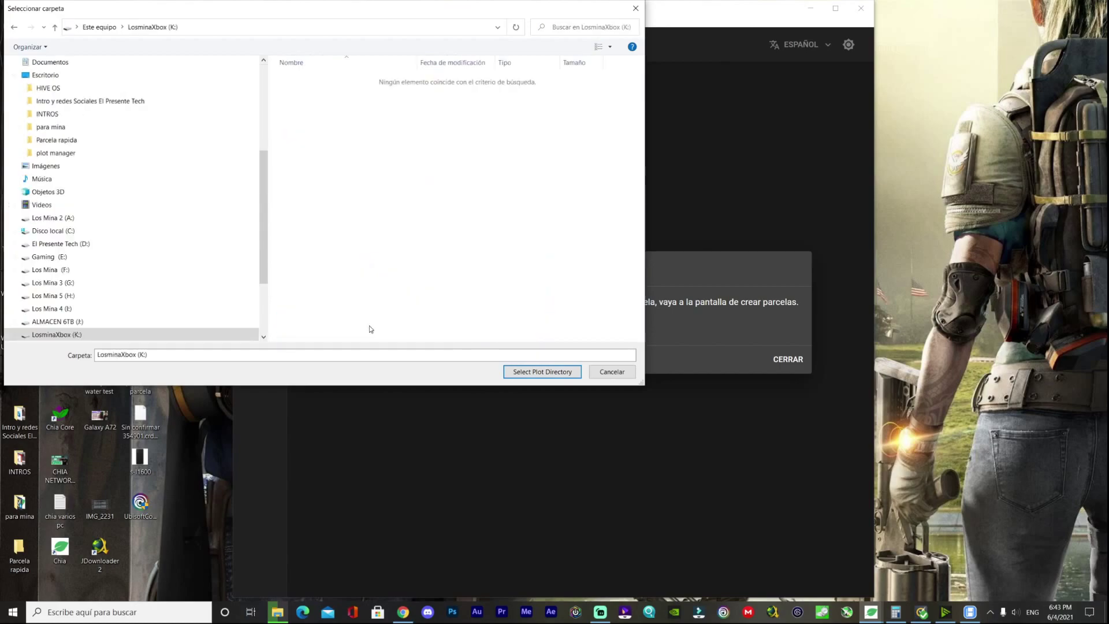
{"action": "left_click", "coordinate": [526, 372]}
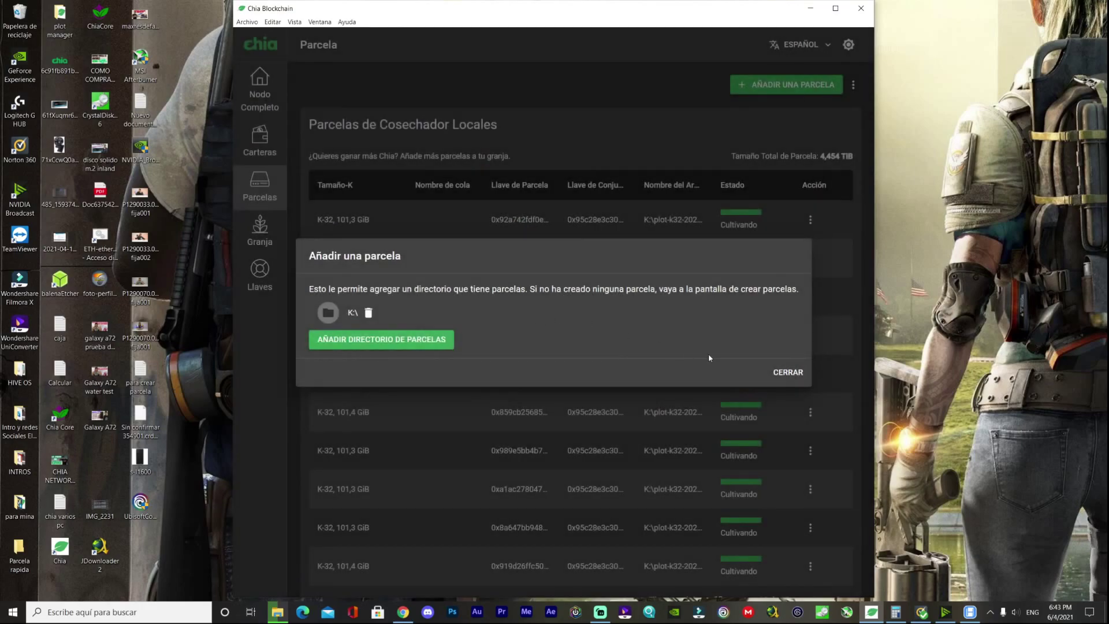
{"action": "left_click", "coordinate": [777, 374]}
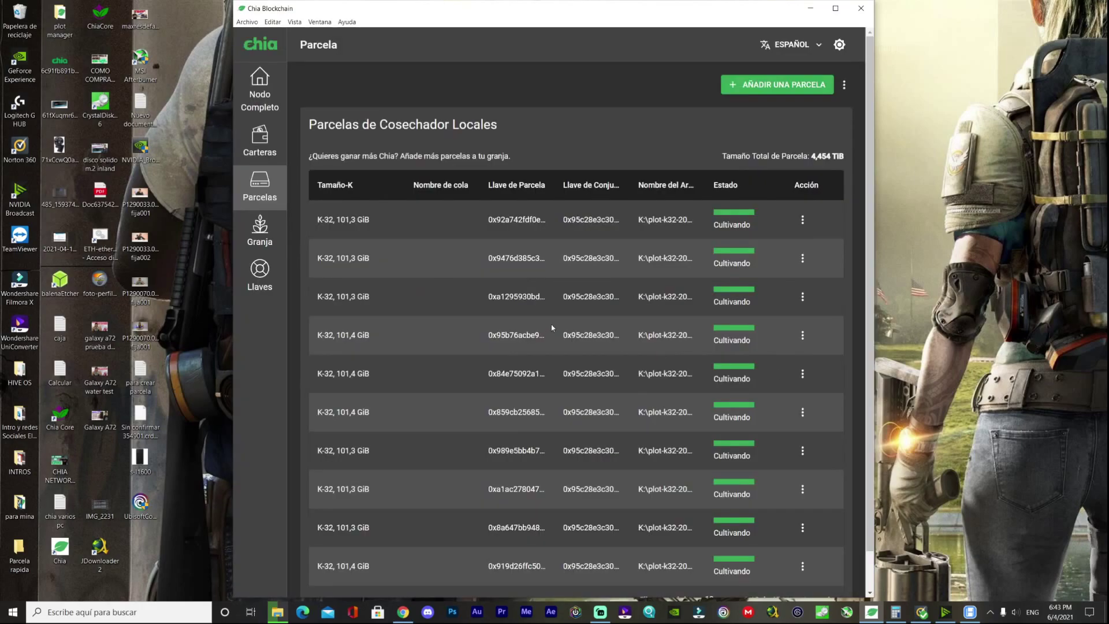
{"action": "scroll", "coordinate": [550, 325], "scroll_direction": "down", "scroll_amount": 1}
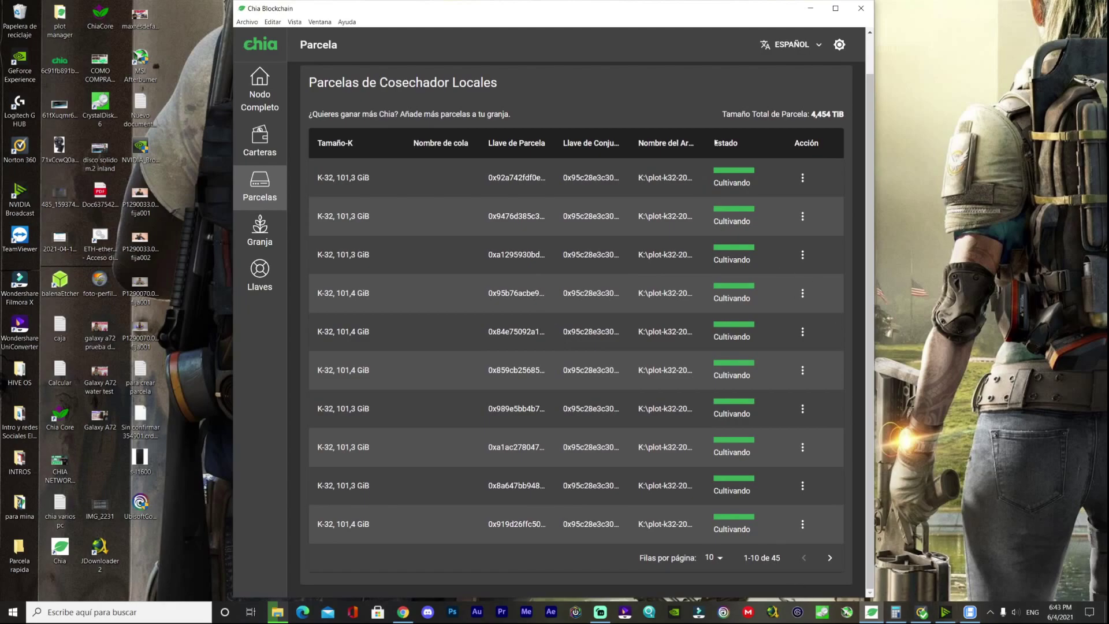
{"action": "left_click", "coordinate": [810, 8]}
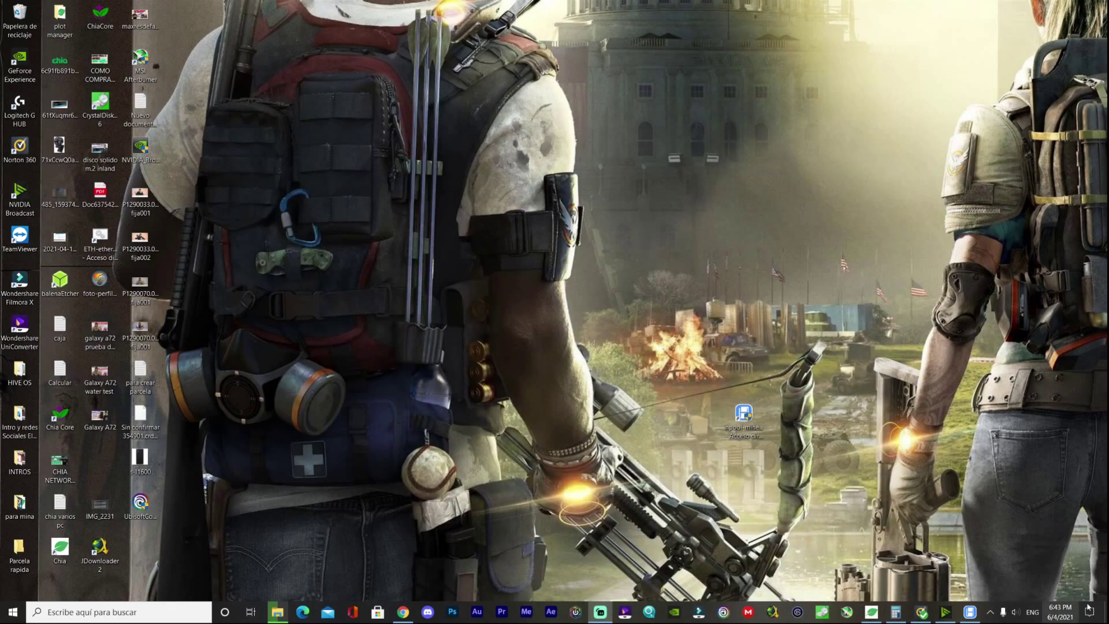
- Open ChiaCore Farmer from the hidden tray icons and start farming with the pasted token
{"action": "left_click", "coordinate": [989, 612]}
{"action": "left_click", "coordinate": [981, 591]}
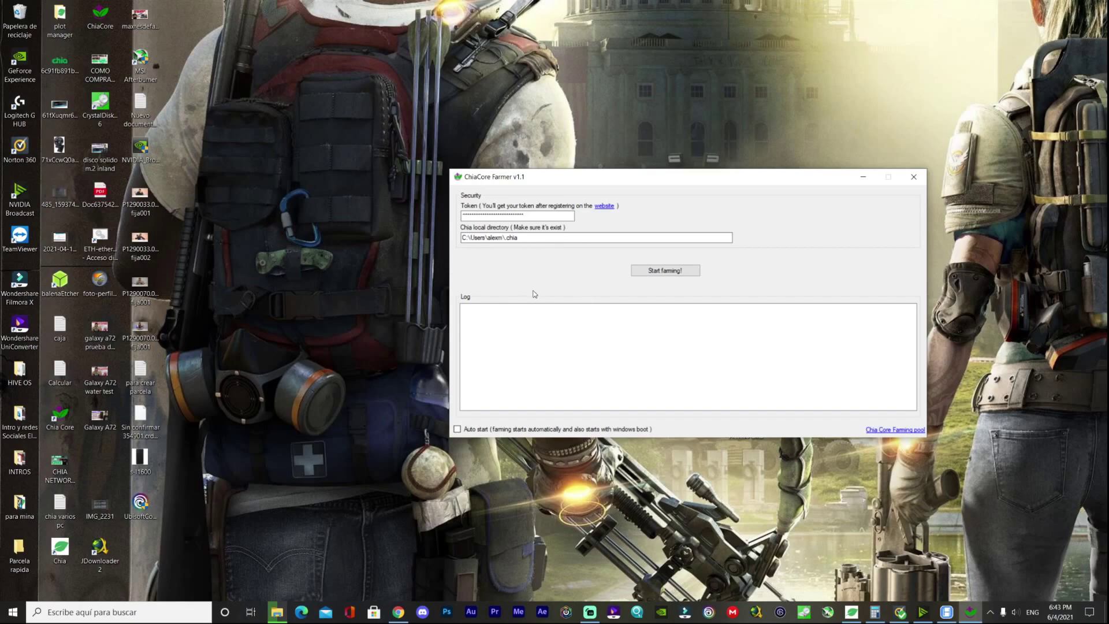
{"action": "left_click", "coordinate": [667, 271]}
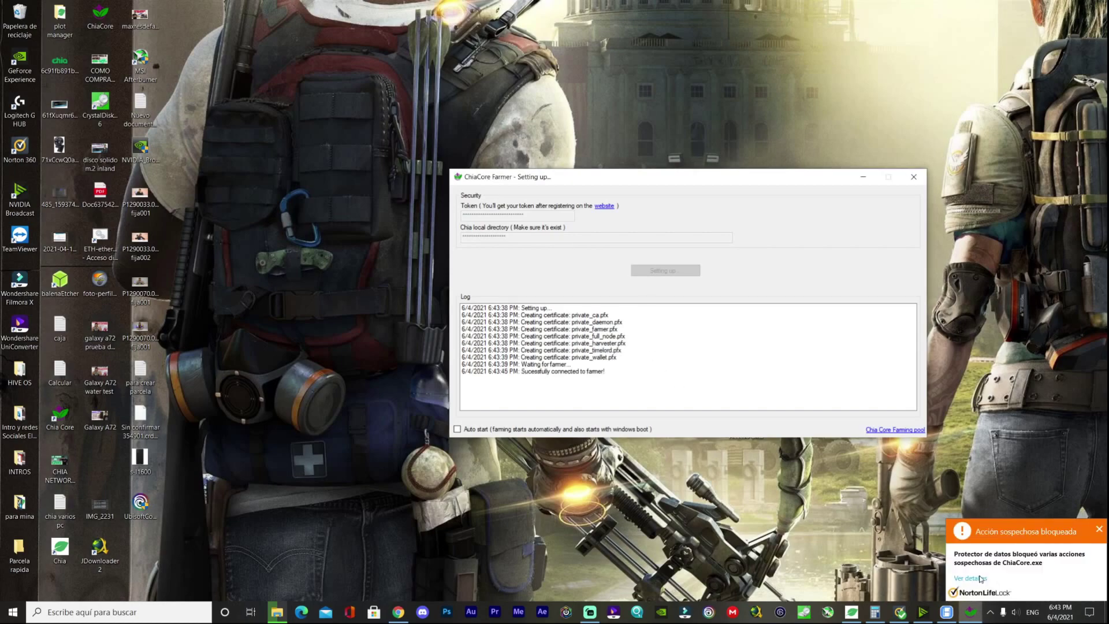
- Always allow Farmer.exe through Norton's firewall and exclude the ChiaCore process from protection
{"action": "left_click", "coordinate": [979, 578]}
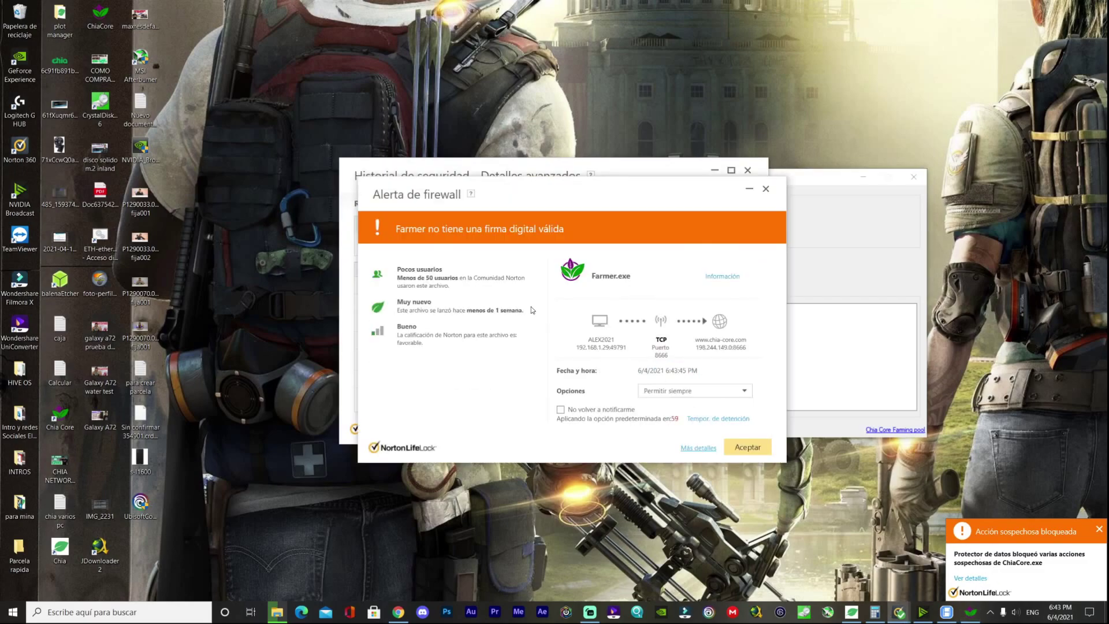
{"action": "left_click", "coordinate": [692, 393]}
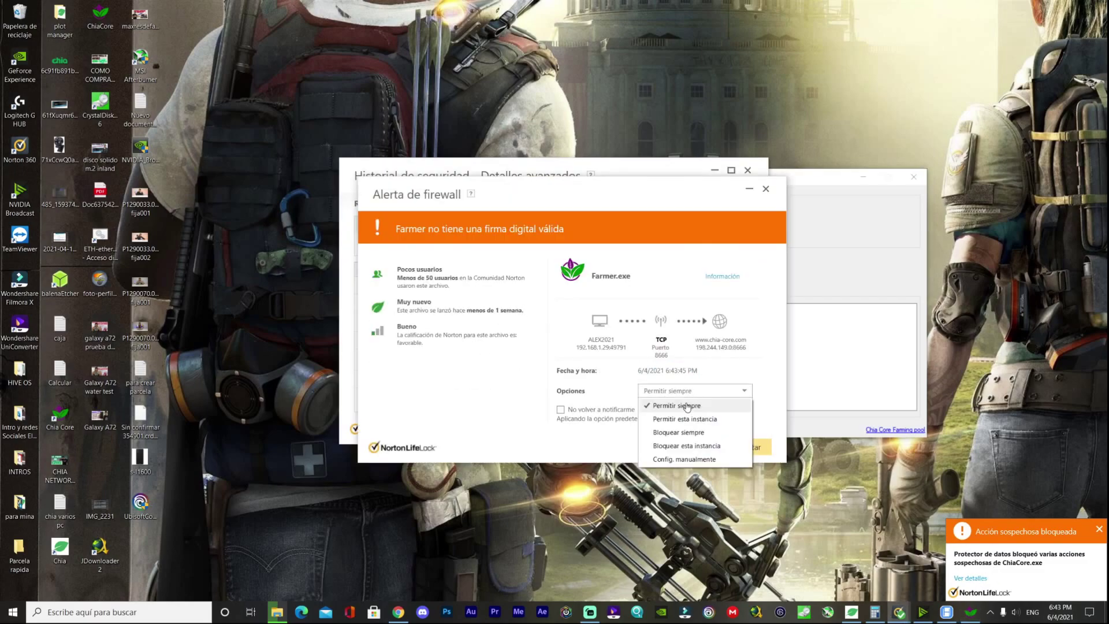
{"action": "left_click", "coordinate": [688, 407]}
{"action": "left_click", "coordinate": [746, 447]}
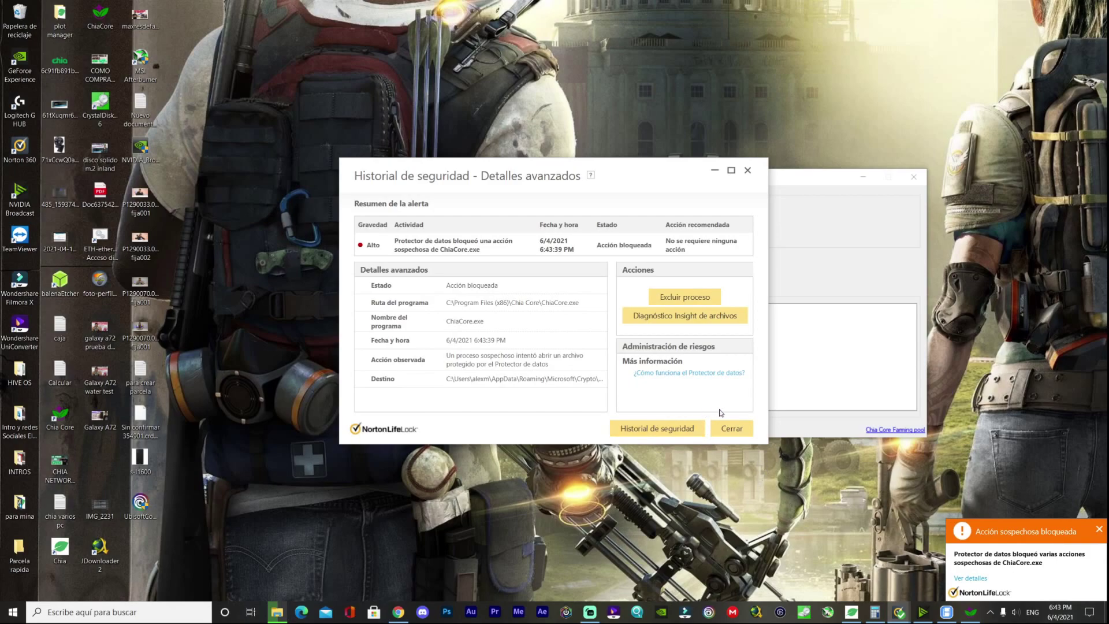
{"action": "left_click", "coordinate": [696, 297]}
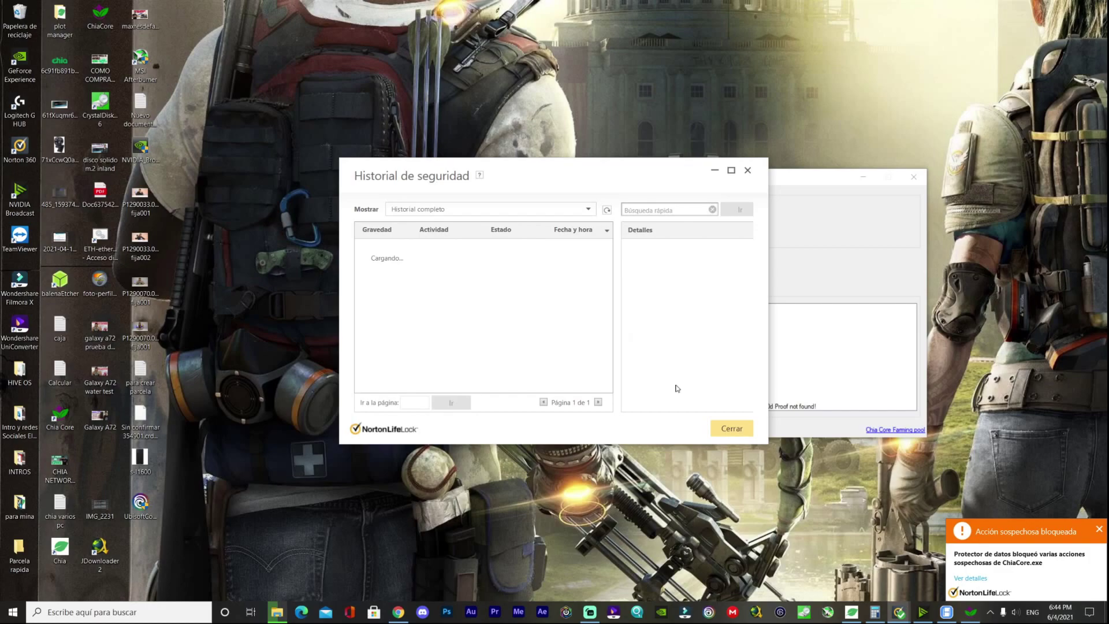
{"action": "left_click", "coordinate": [970, 577]}
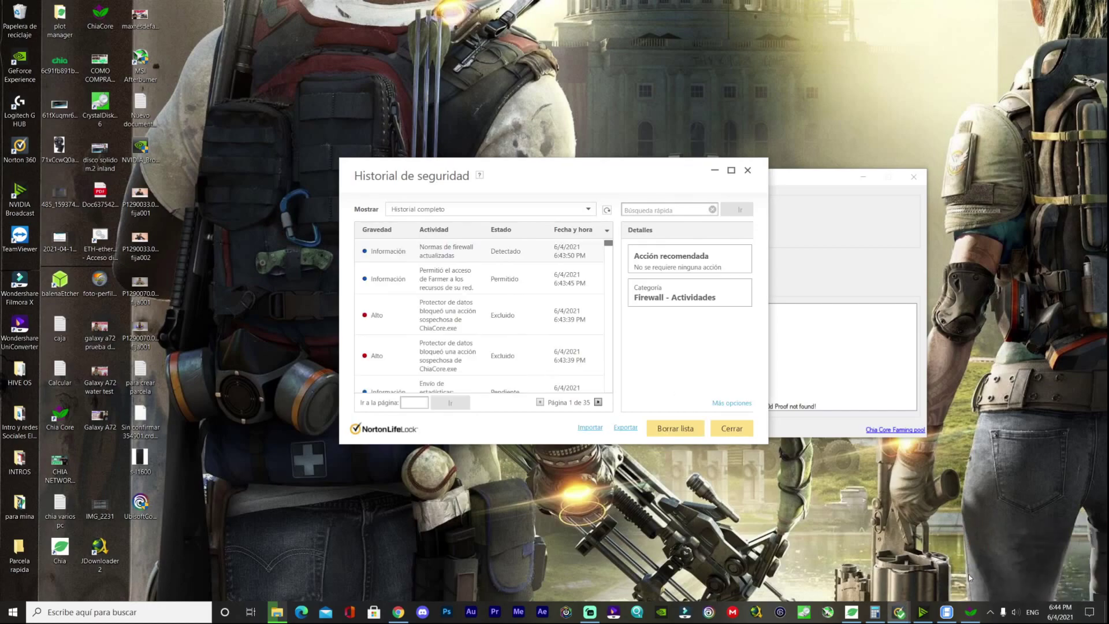
- Review and close the ChiaCore.exe alert's advanced details, leaving ChiaCore Farmer in front
{"action": "double_click", "coordinate": [510, 296]}
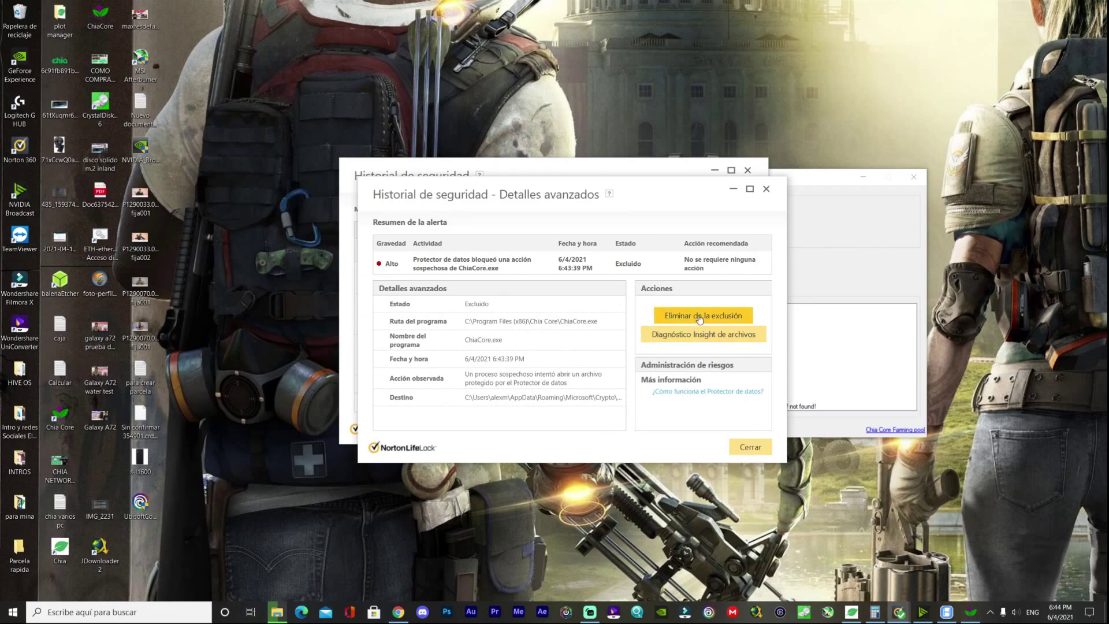
{"action": "left_click_drag", "start_coordinate": [682, 197], "coordinate": [501, 249]}
{"action": "left_click", "coordinate": [659, 254]}
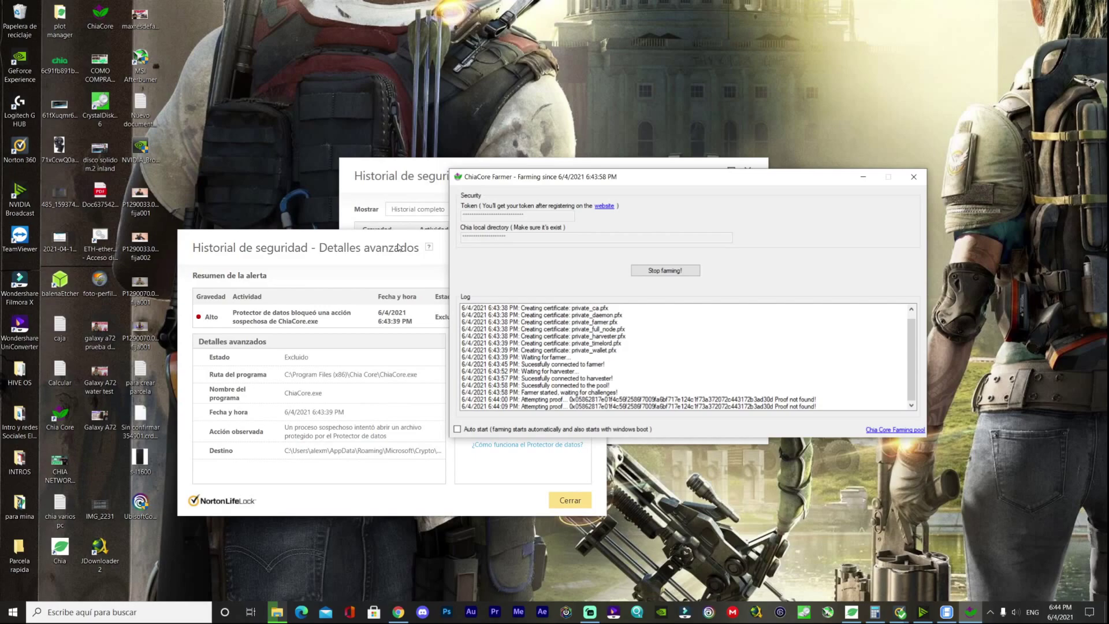
{"action": "left_click", "coordinate": [398, 247]}
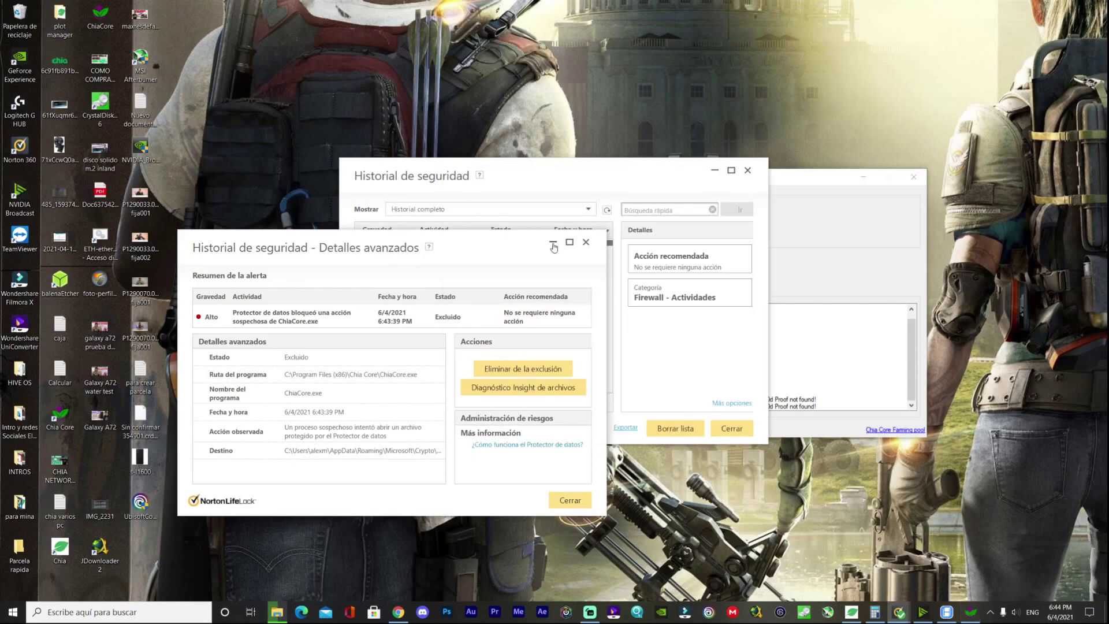
{"action": "left_click", "coordinate": [574, 499]}
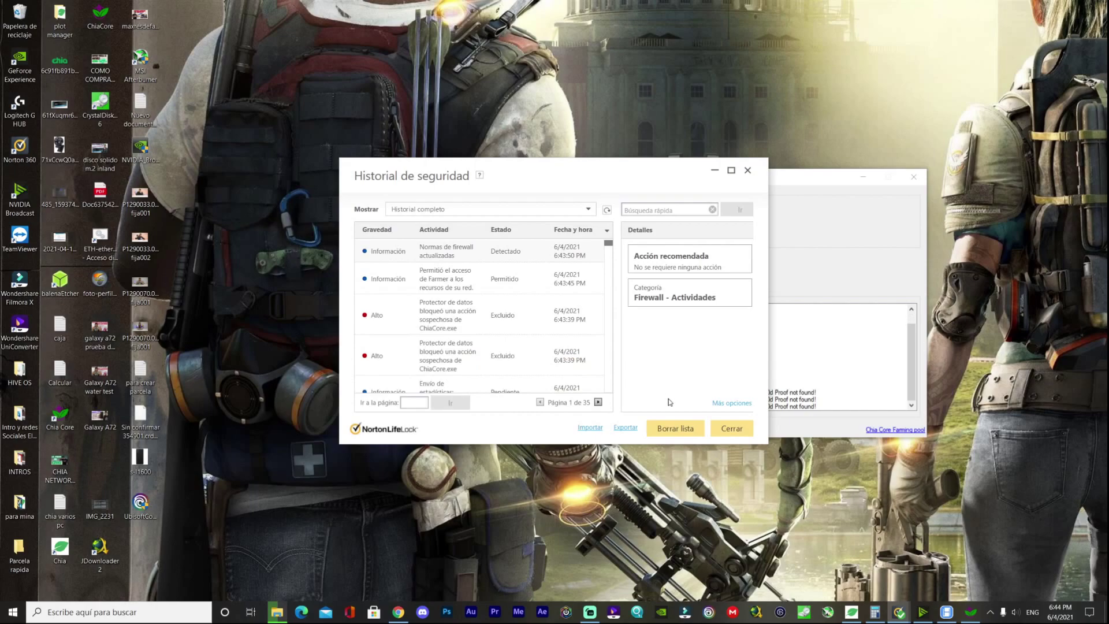
{"action": "left_click", "coordinate": [845, 284]}
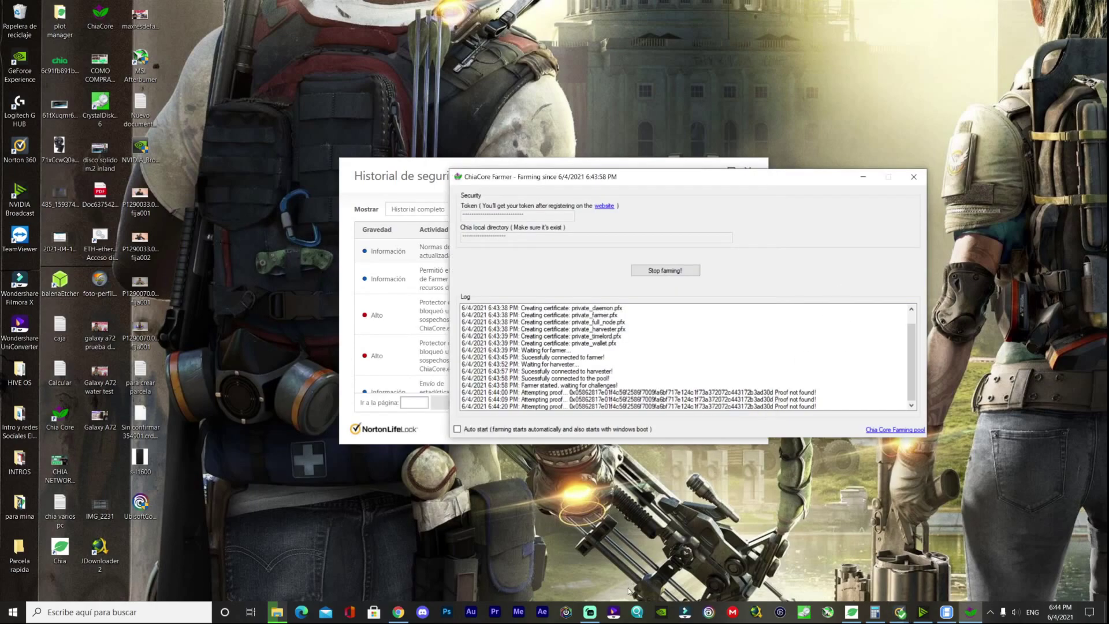
- Open the core-pool.com account dashboard and select Farmer1's plot count of 45
{"action": "left_click", "coordinate": [398, 611]}
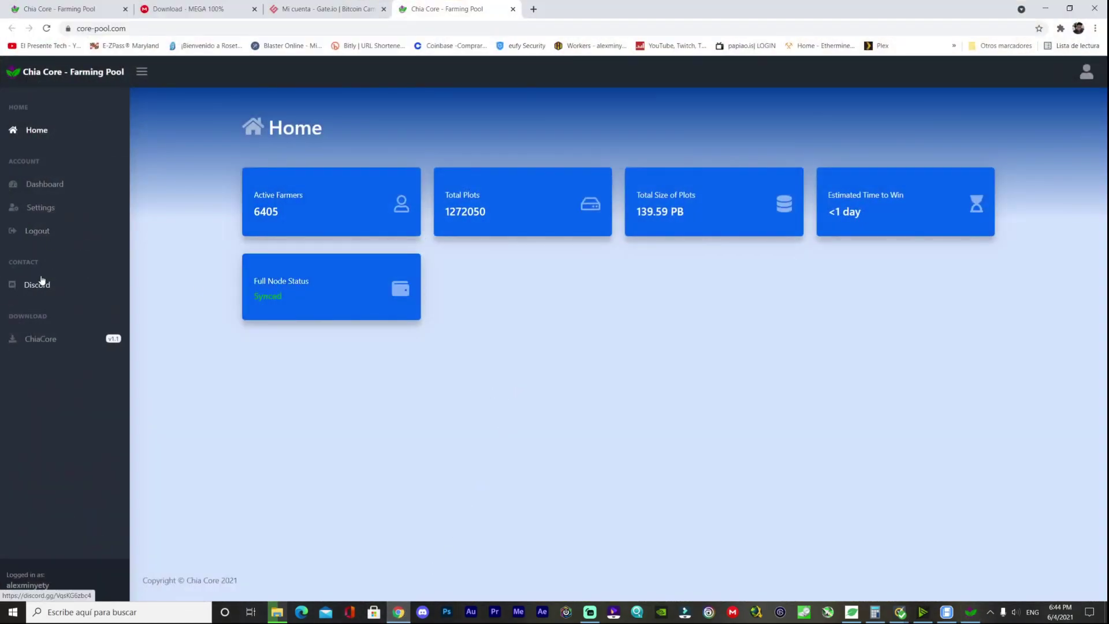
{"action": "left_click", "coordinate": [47, 190]}
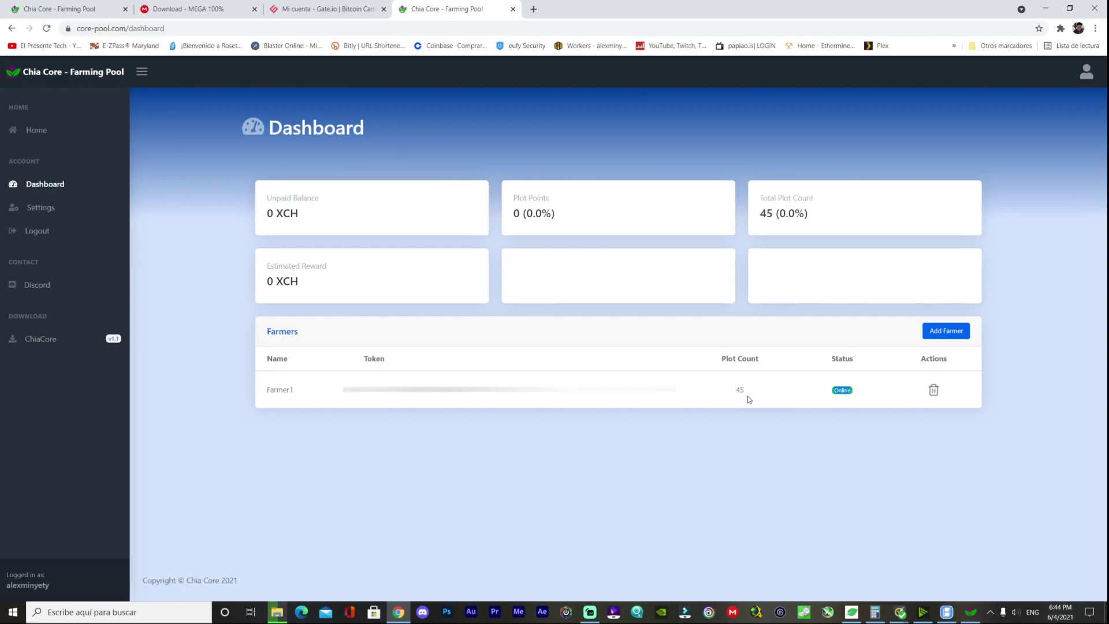
{"action": "left_click_drag", "start_coordinate": [737, 391], "coordinate": [747, 394]}
- Check the HPool miner's plot list twice, minimising it each time, then bring up ChiaCore Farmer
{"action": "left_click", "coordinate": [952, 614]}
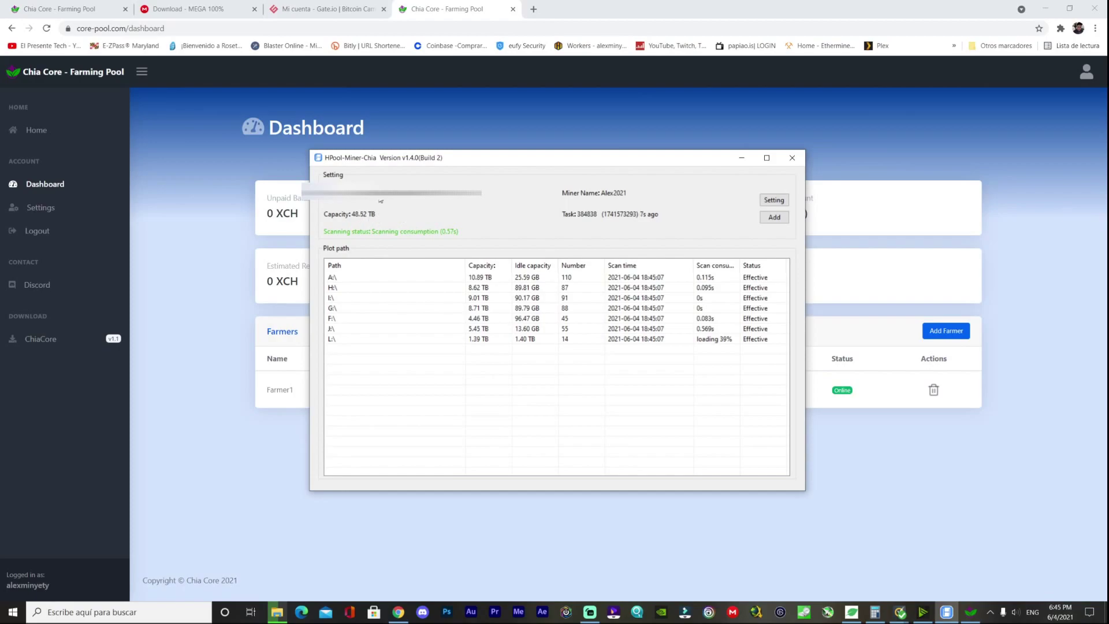
{"action": "left_click", "coordinate": [741, 158]}
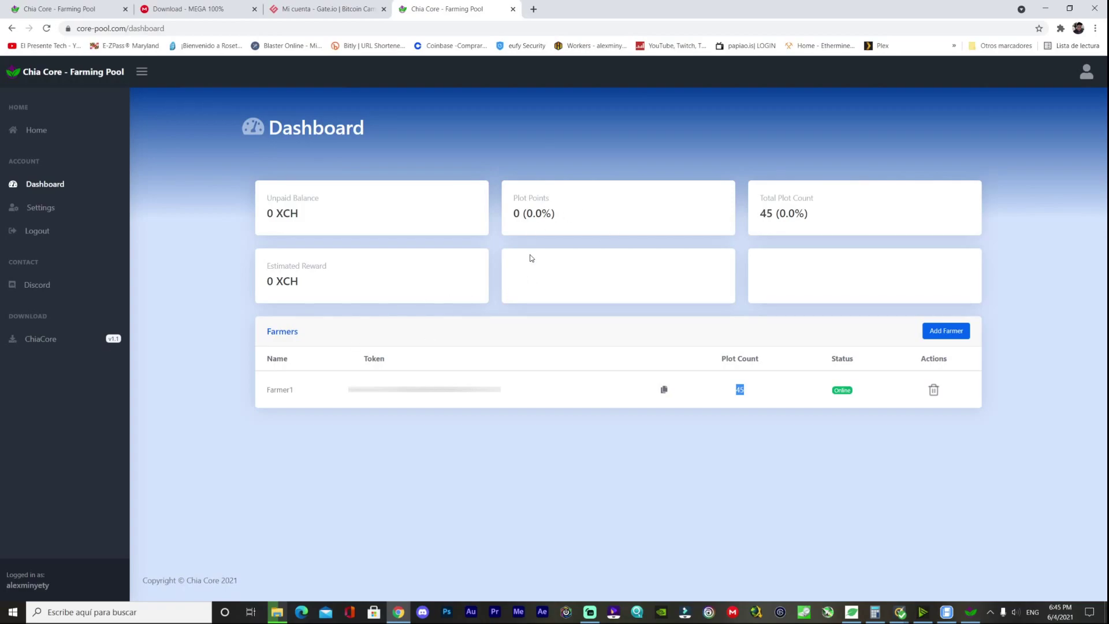
{"action": "left_click", "coordinate": [945, 612]}
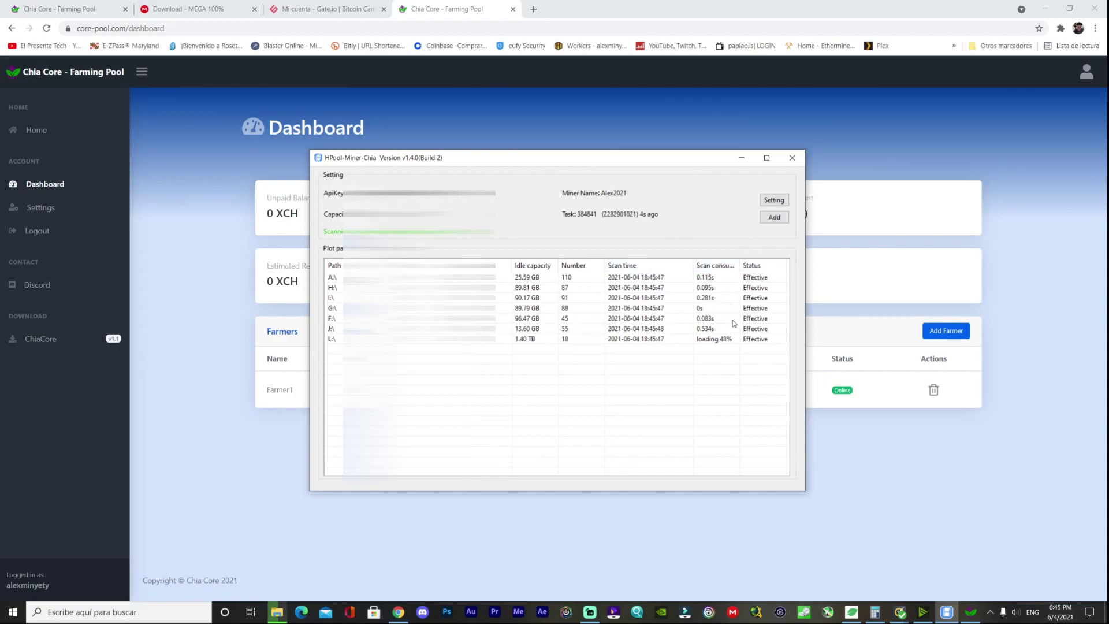
{"action": "left_click", "coordinate": [742, 158]}
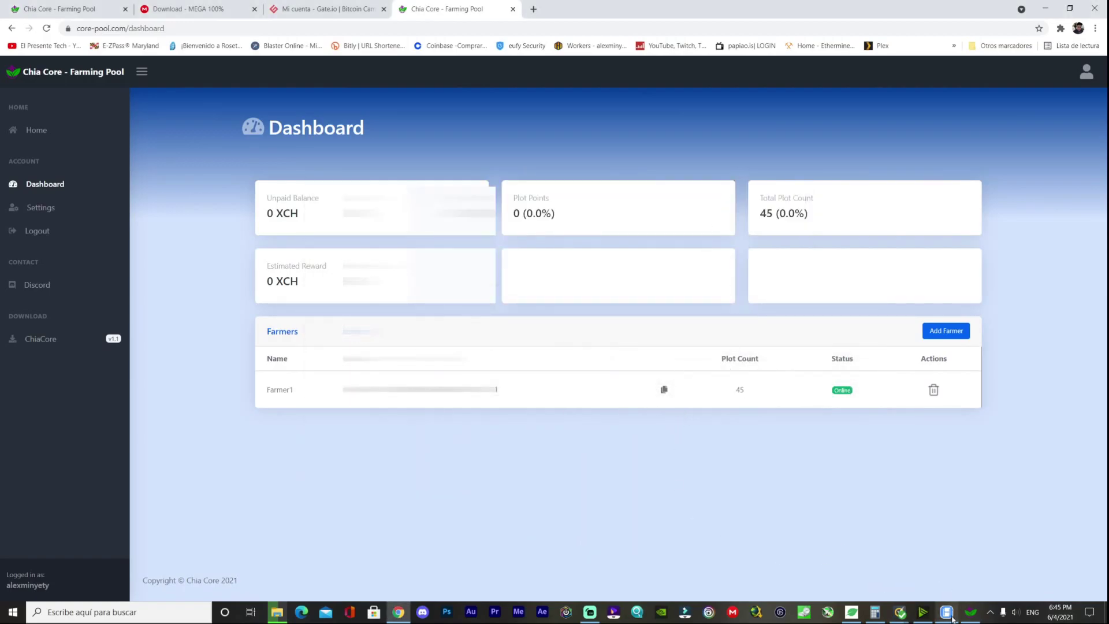
{"action": "left_click", "coordinate": [970, 612]}
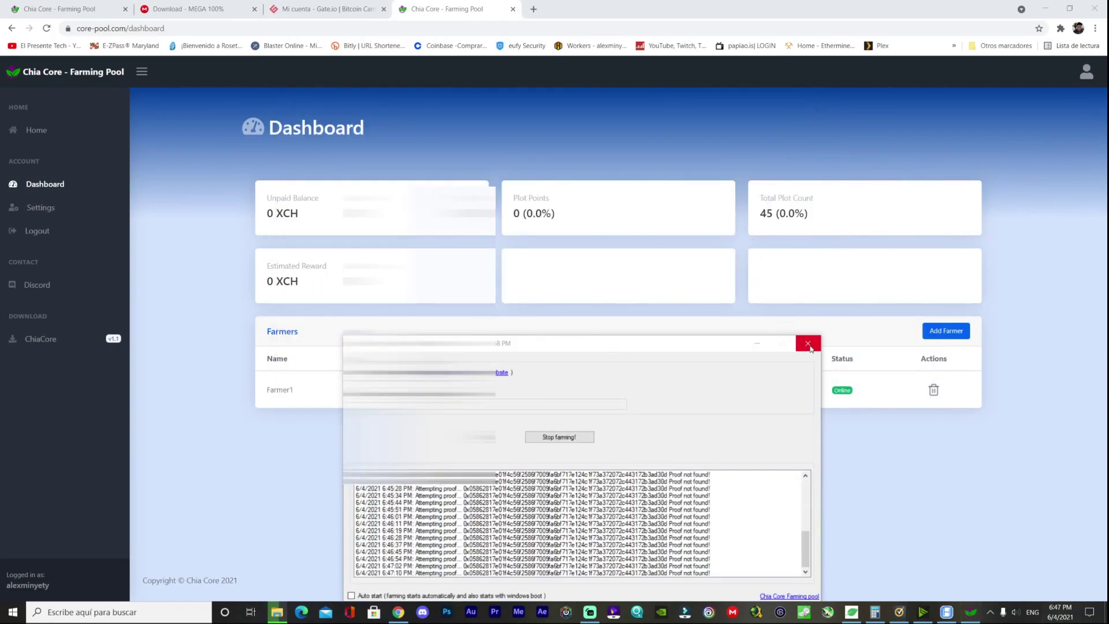
- Stop farming and close the ChiaCore Farmer window
{"action": "left_click", "coordinate": [807, 344]}
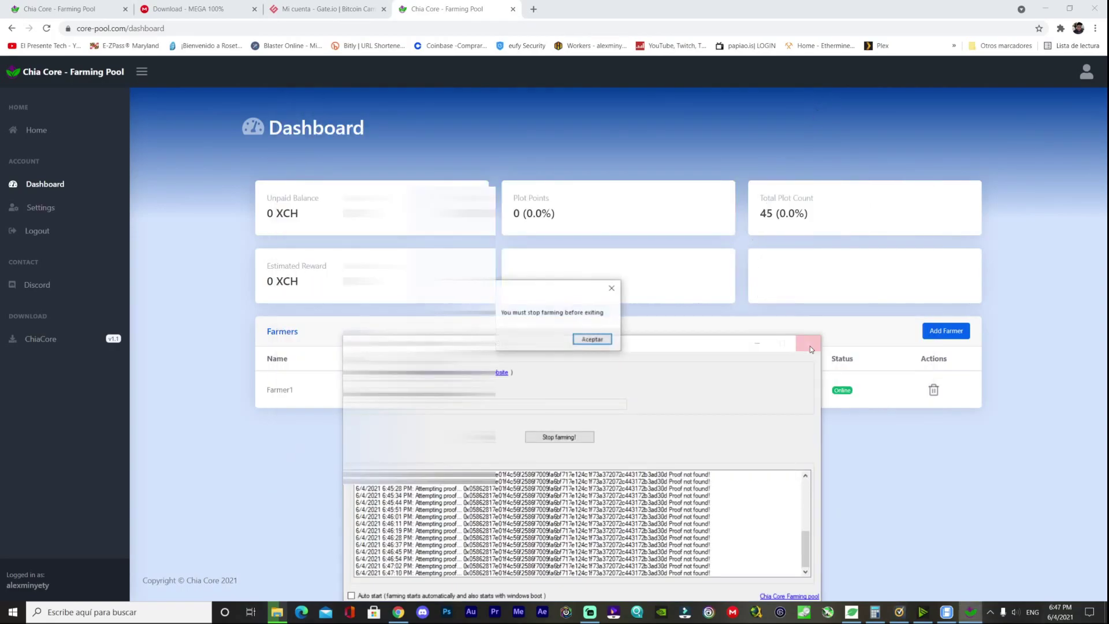
{"action": "left_click", "coordinate": [591, 339]}
{"action": "left_click", "coordinate": [557, 439]}
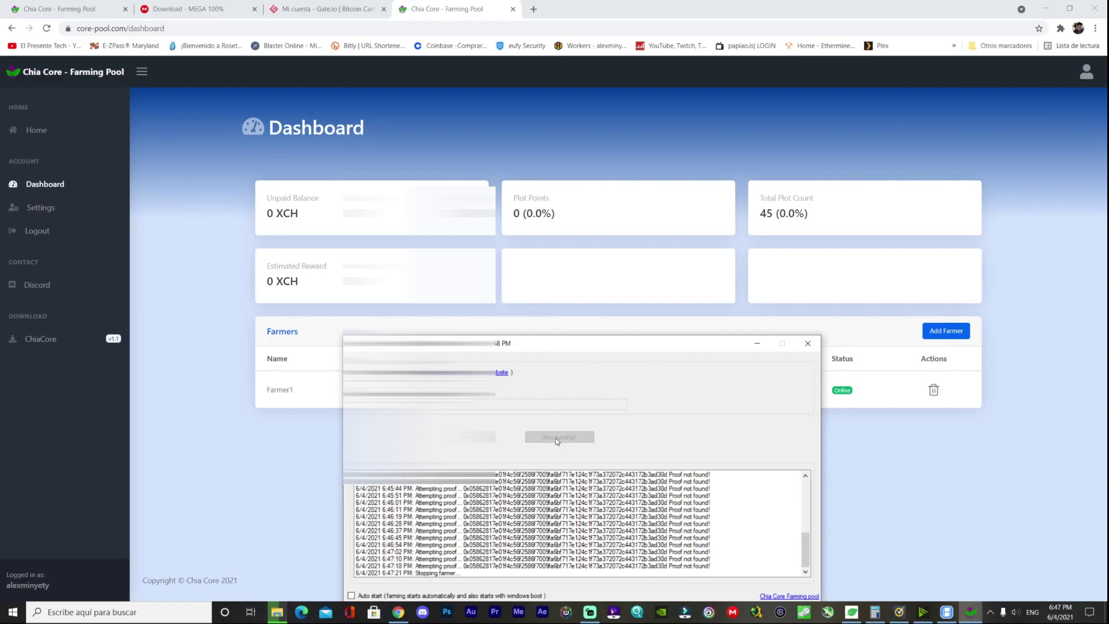
{"action": "left_click", "coordinate": [809, 345]}
{"action": "left_click", "coordinate": [591, 339]}
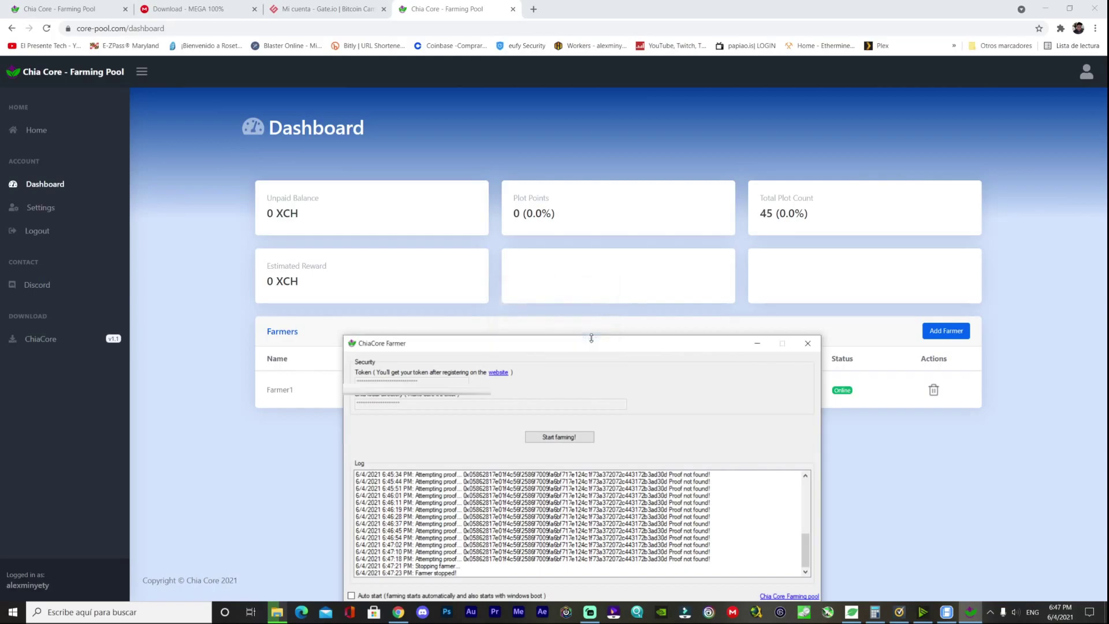
{"action": "left_click_drag", "start_coordinate": [635, 348], "coordinate": [763, 228]}
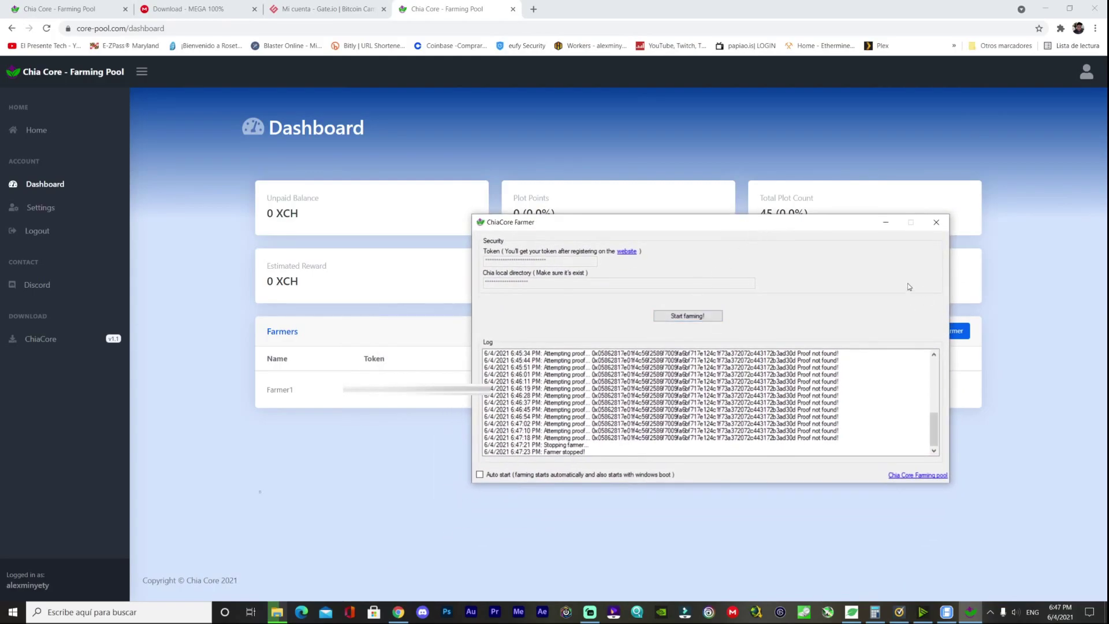
{"action": "left_click", "coordinate": [936, 221]}
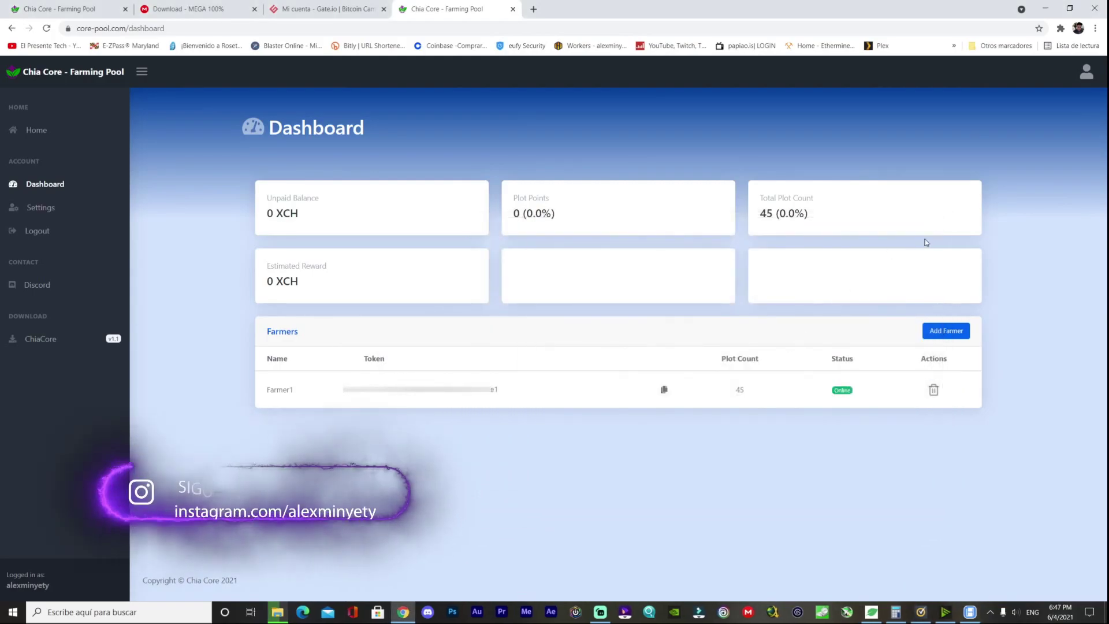
- Close Norton's security history, refresh the desktop, rearrange the Chia shortcuts, and relaunch ChiaCore Farmer
{"action": "left_click", "coordinate": [1045, 8]}
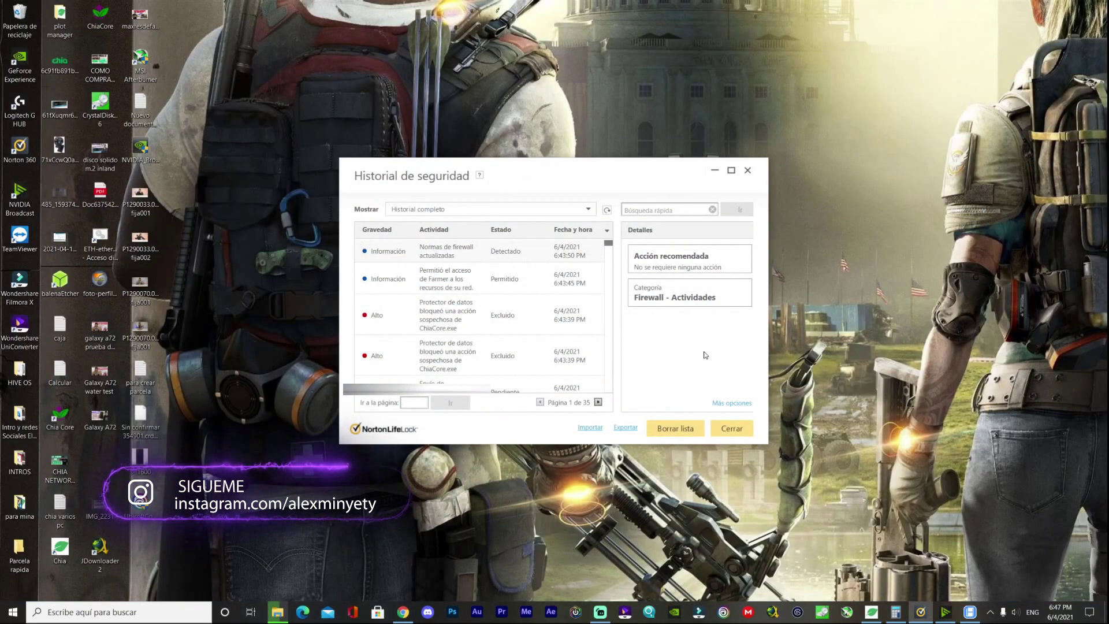
{"action": "left_click", "coordinate": [719, 428]}
{"action": "right_click", "coordinate": [787, 269]}
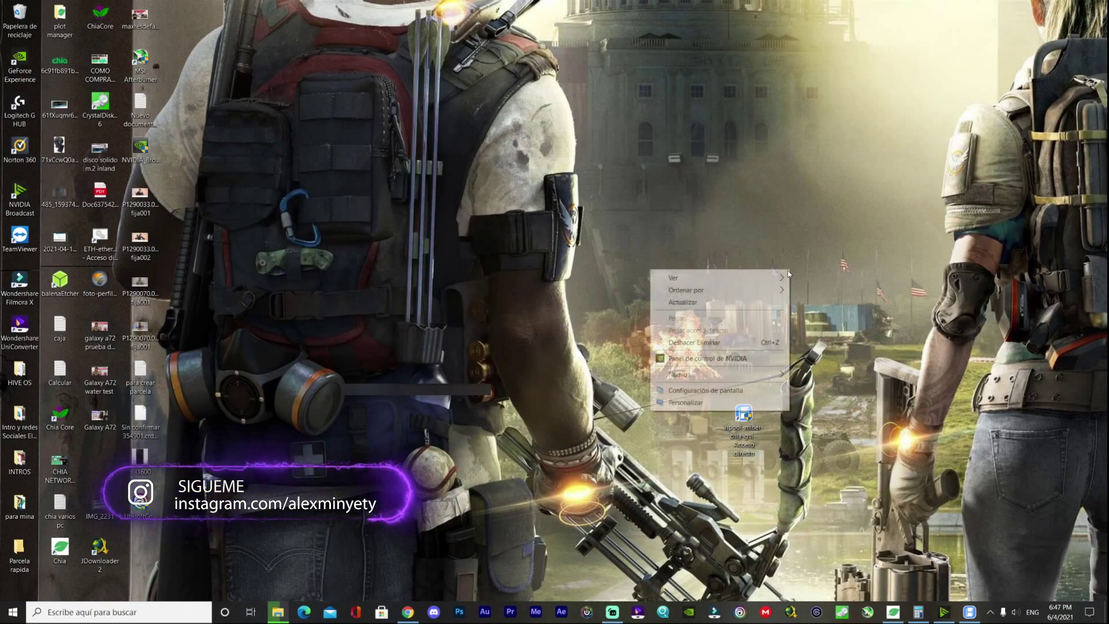
{"action": "left_click", "coordinate": [693, 302]}
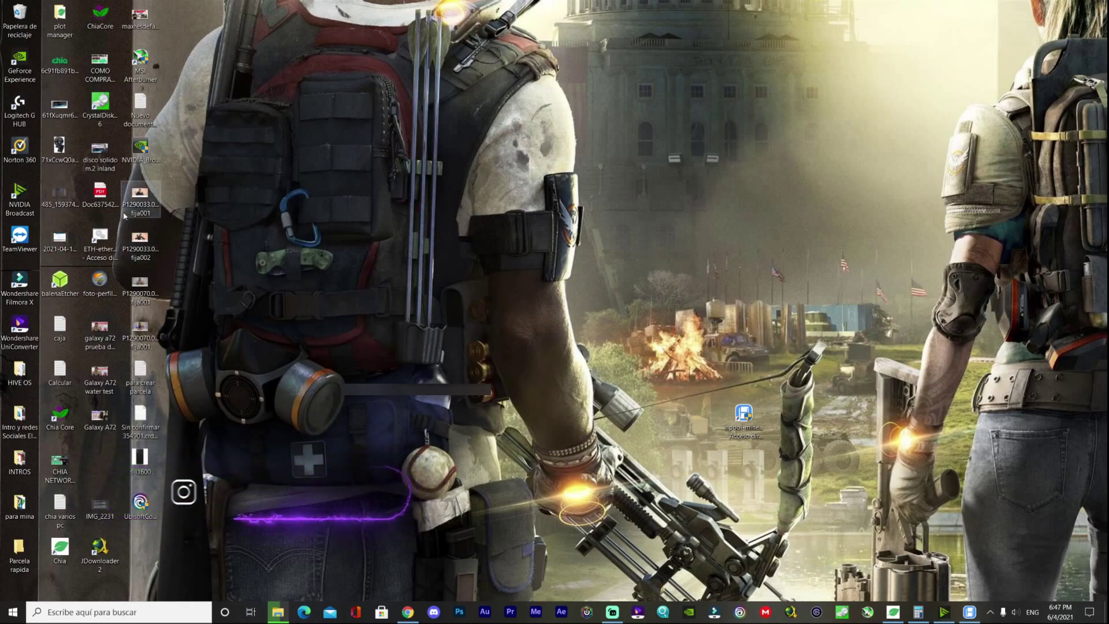
{"action": "left_click_drag", "start_coordinate": [99, 18], "coordinate": [302, 154]}
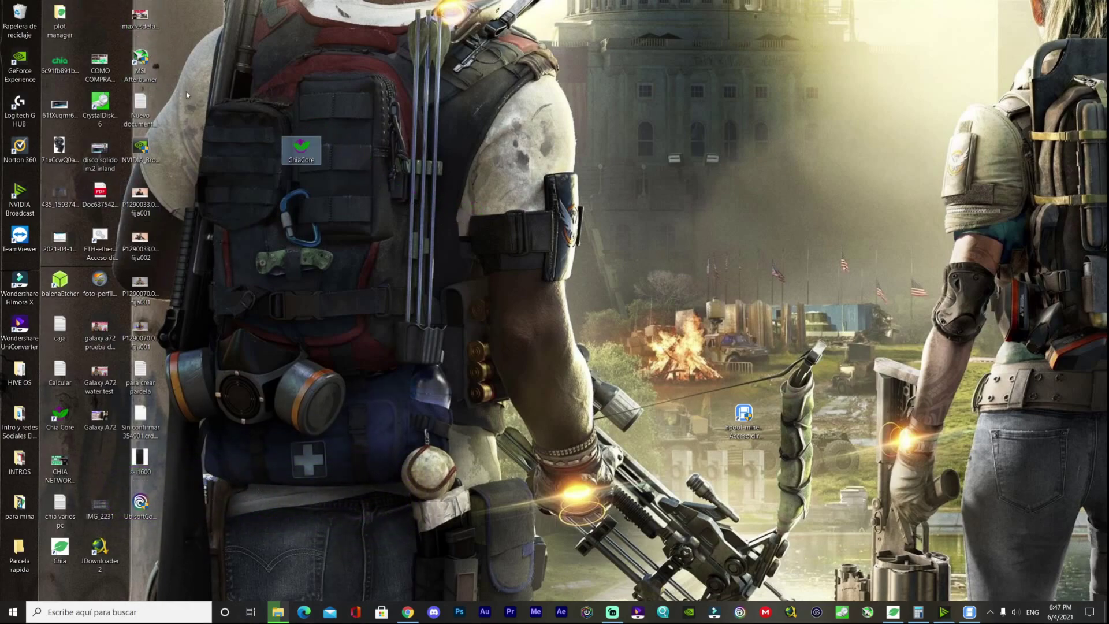
{"action": "left_click_drag", "start_coordinate": [59, 413], "coordinate": [784, 417]}
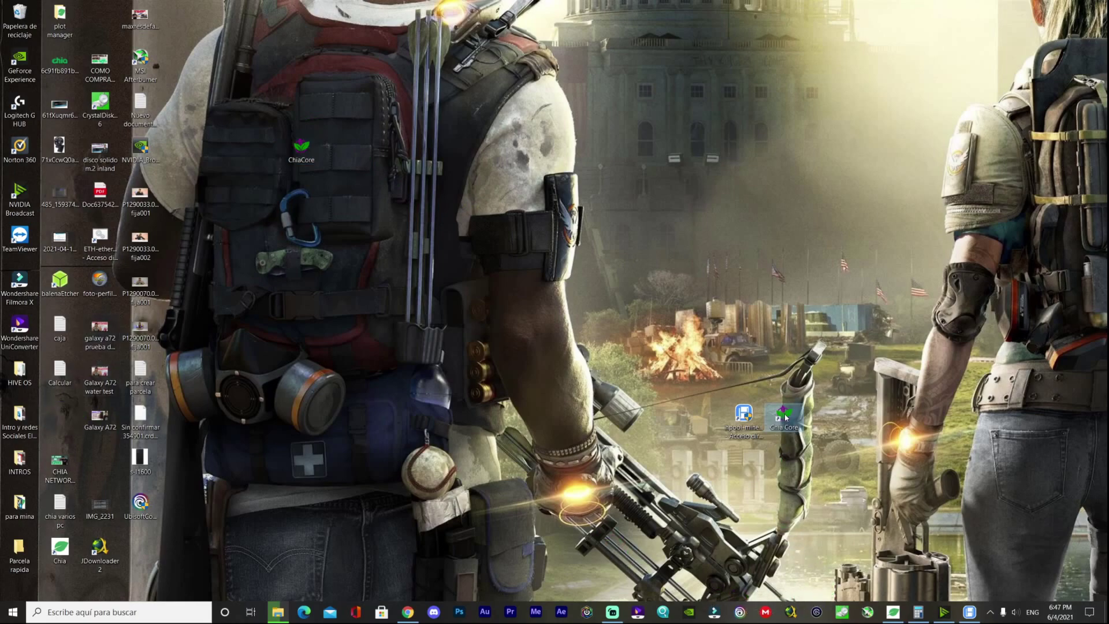
{"action": "double_click", "coordinate": [784, 415]}
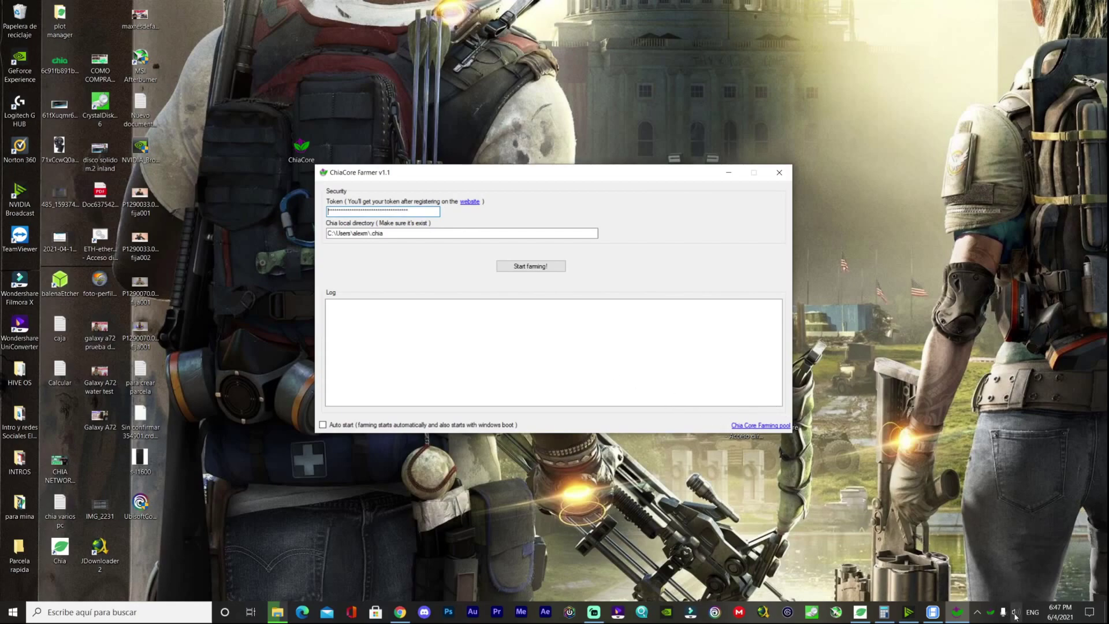
- Restart farming, reload the pool dashboard, and place the farmer window over it
{"action": "left_click", "coordinate": [536, 265]}
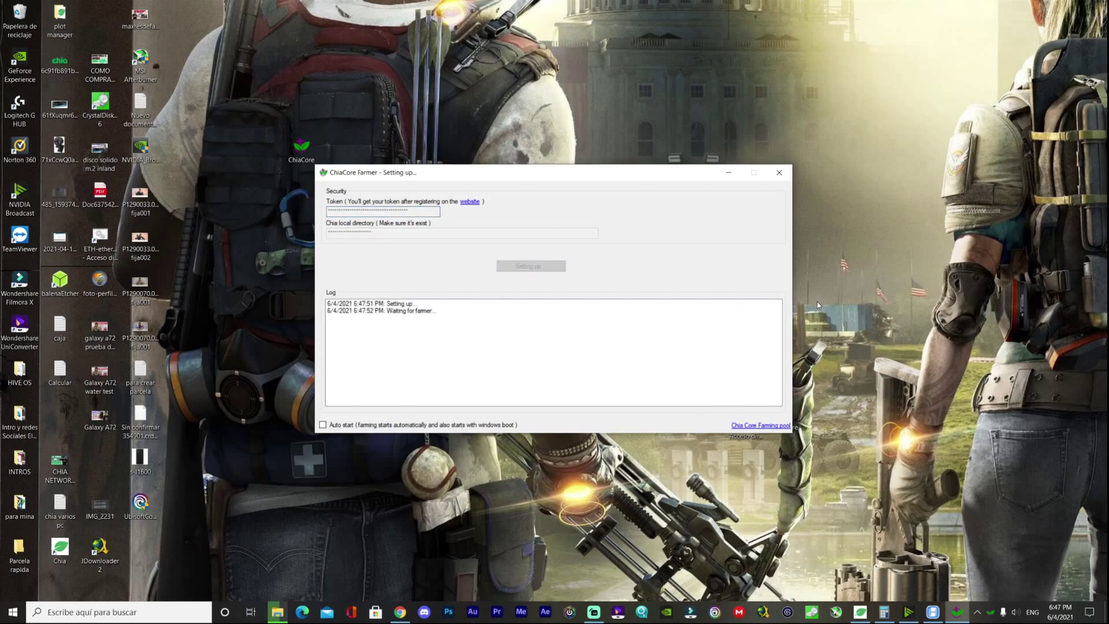
{"action": "left_click", "coordinate": [400, 611]}
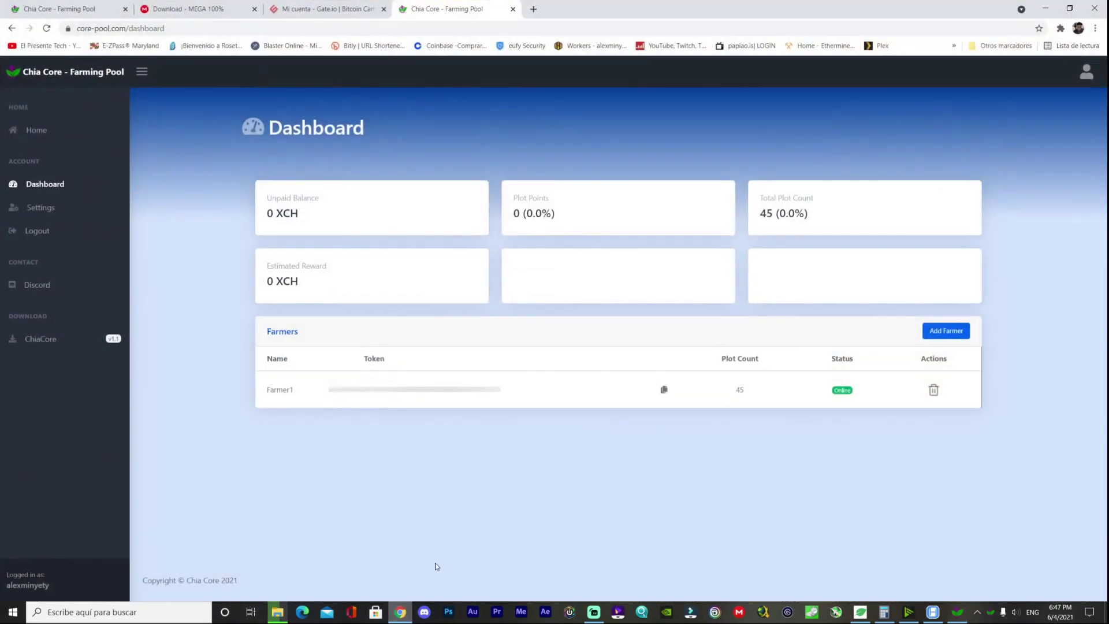
{"action": "right_click", "coordinate": [818, 452]}
{"action": "left_click", "coordinate": [868, 319]}
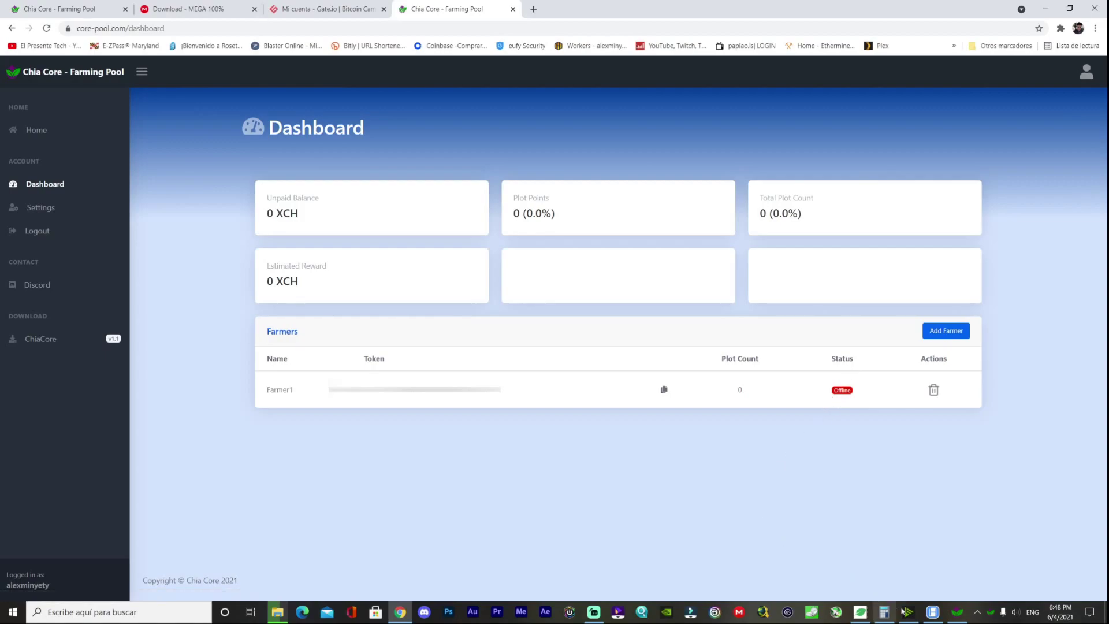
{"action": "left_click", "coordinate": [950, 610]}
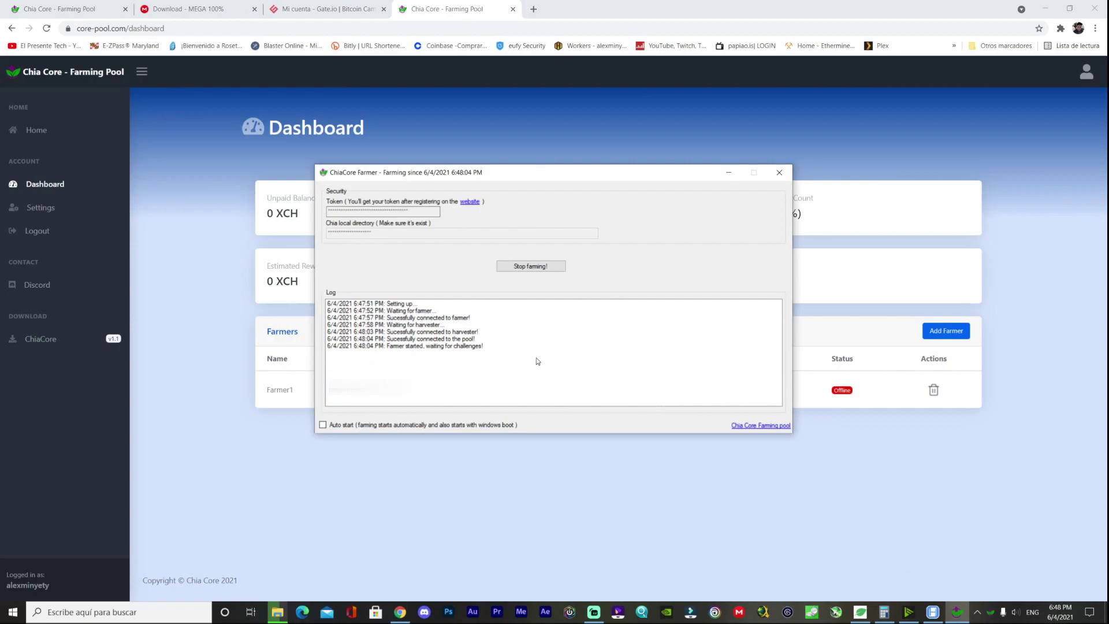
{"action": "left_click_drag", "start_coordinate": [616, 177], "coordinate": [503, 188]}
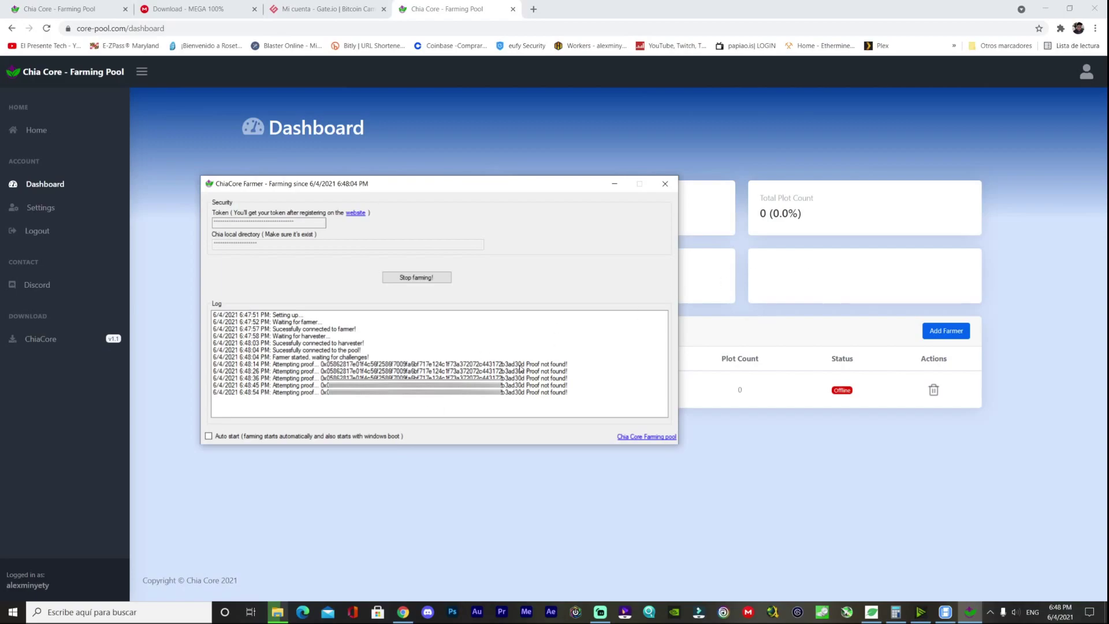
- Reload the pool dashboard and confirm Farmer1 online with 45 plots and 135 plot points
{"action": "left_click", "coordinate": [892, 154]}
{"action": "right_click", "coordinate": [892, 154]}
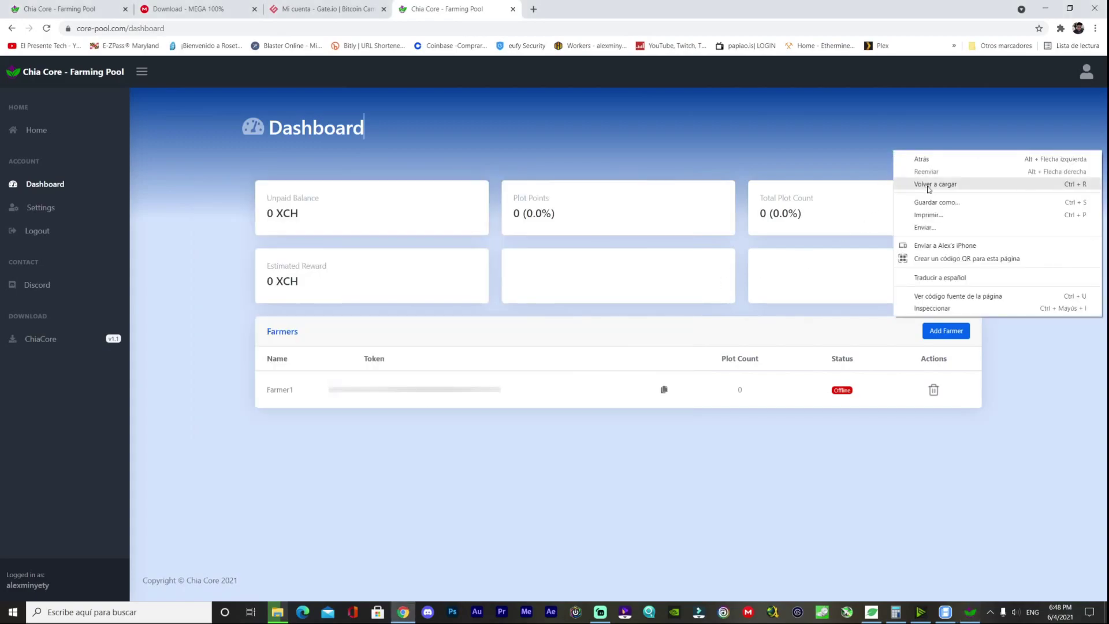
{"action": "left_click", "coordinate": [932, 186]}
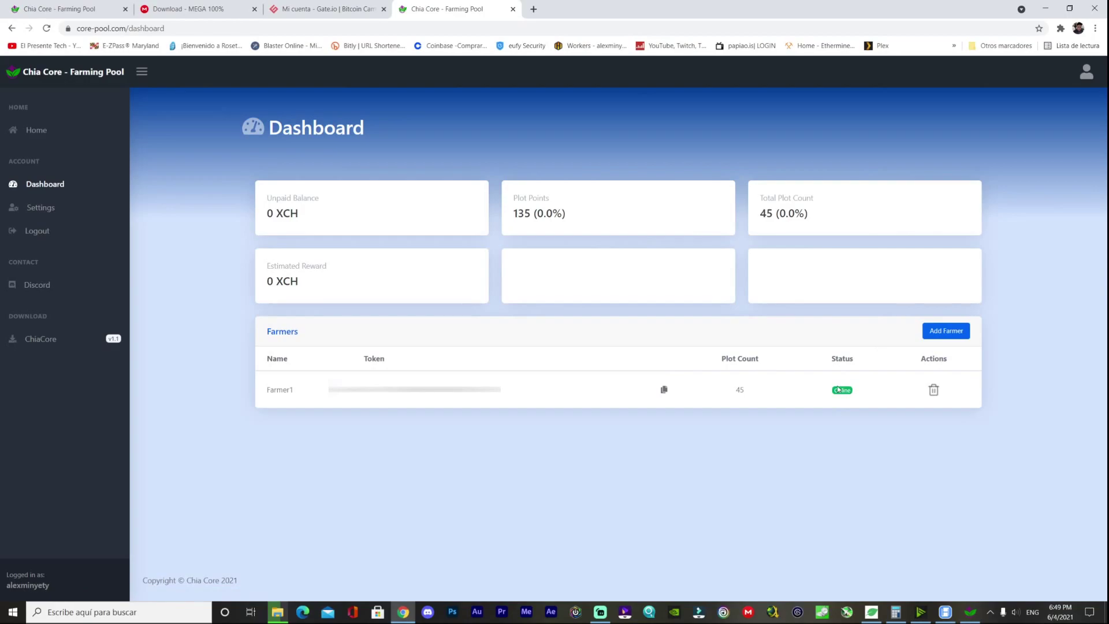
{"action": "double_click", "coordinate": [736, 391]}
{"action": "left_click", "coordinate": [727, 393]}
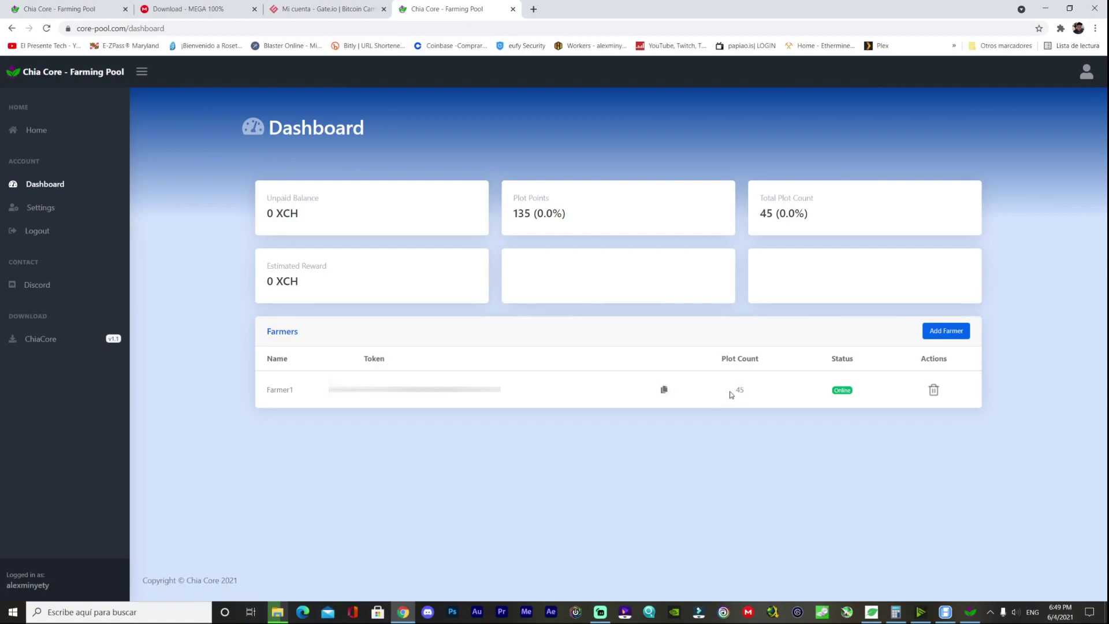